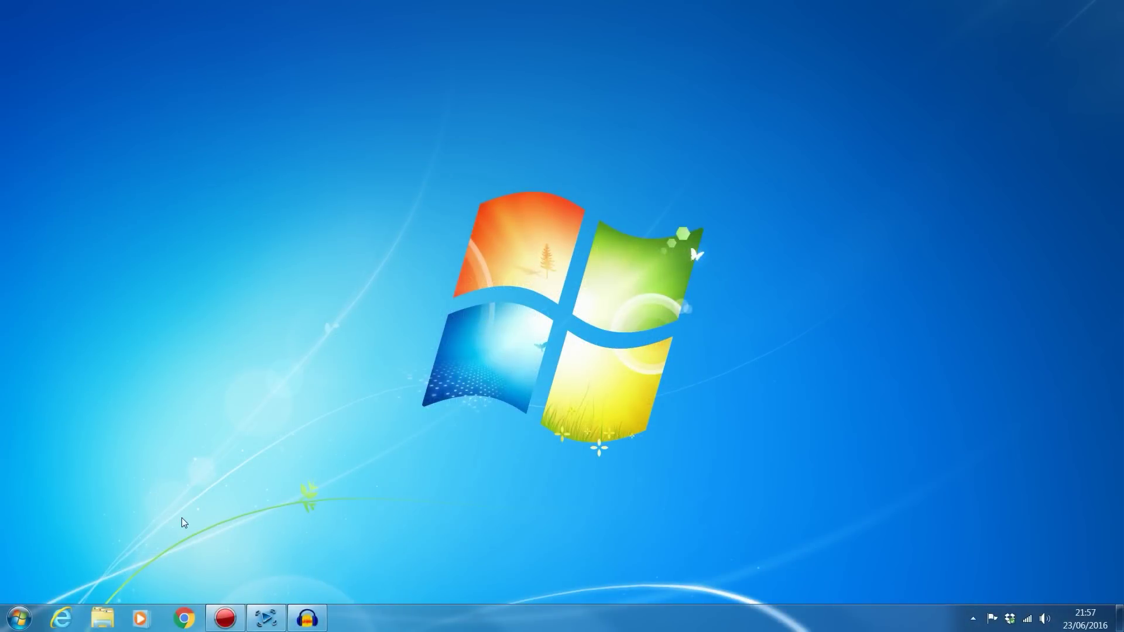
# Step: Open a Command Prompt window and run ipconfig to list the network adapter details
pyautogui.click(21, 620)
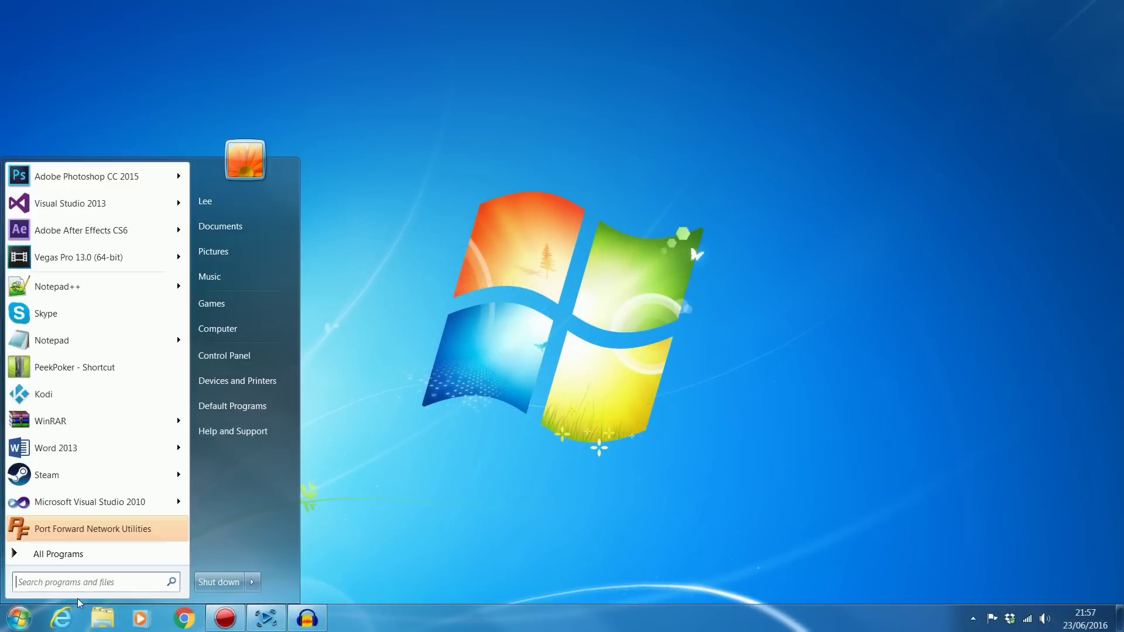
pyautogui.write('cmd')
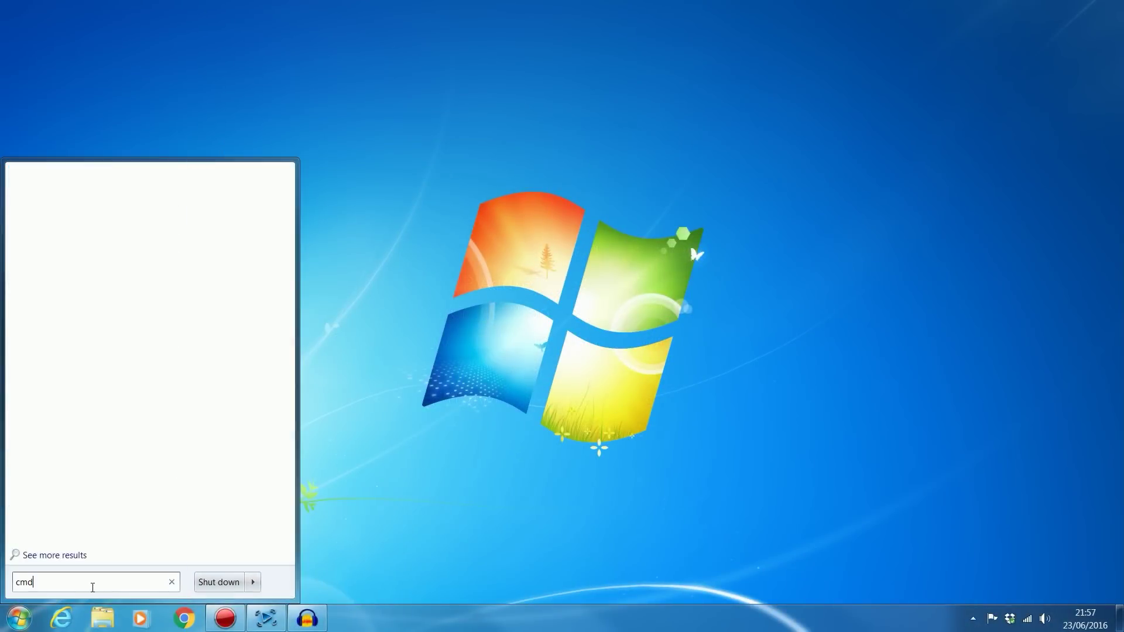
pyautogui.press('Return')
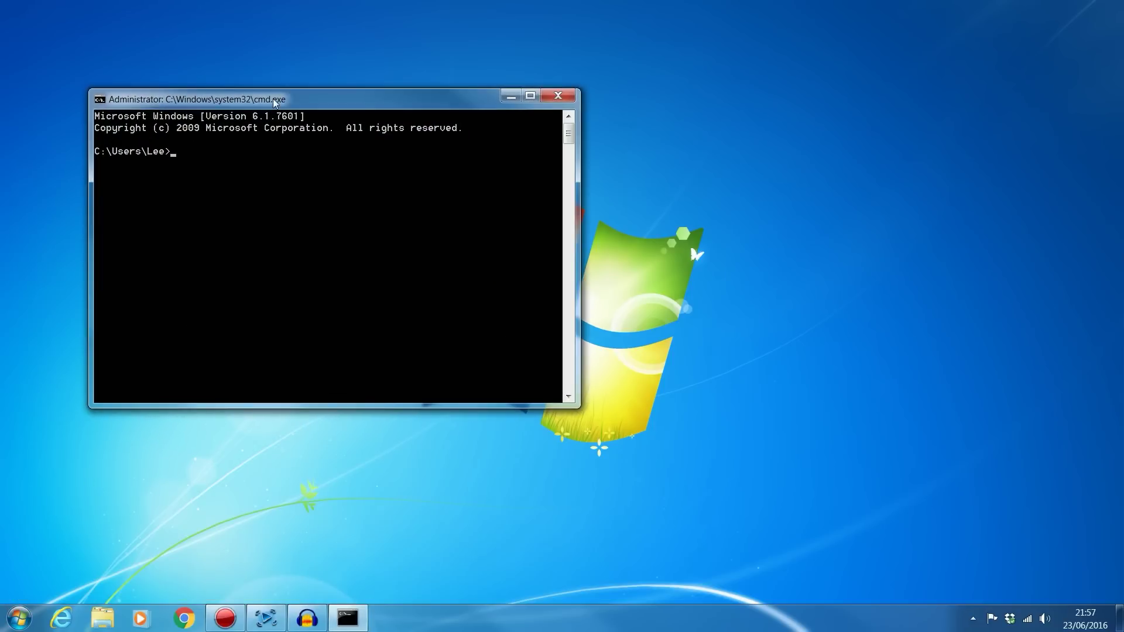
pyautogui.moveTo(273, 100); pyautogui.dragTo(325, 107)
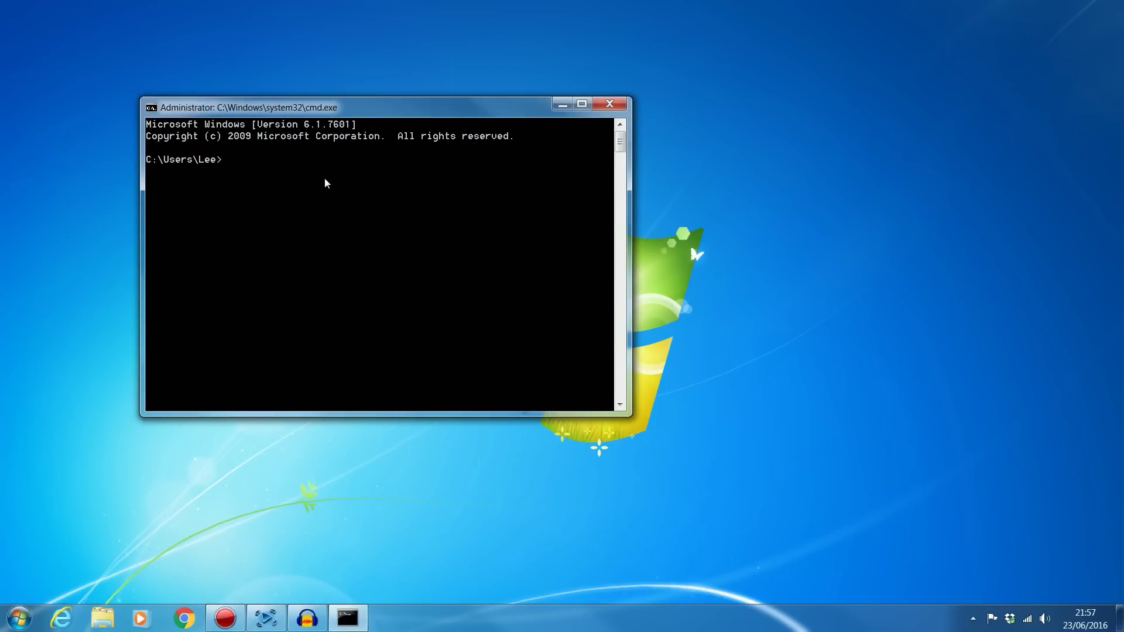
pyautogui.write('ipconfig')
pyautogui.press('Return')
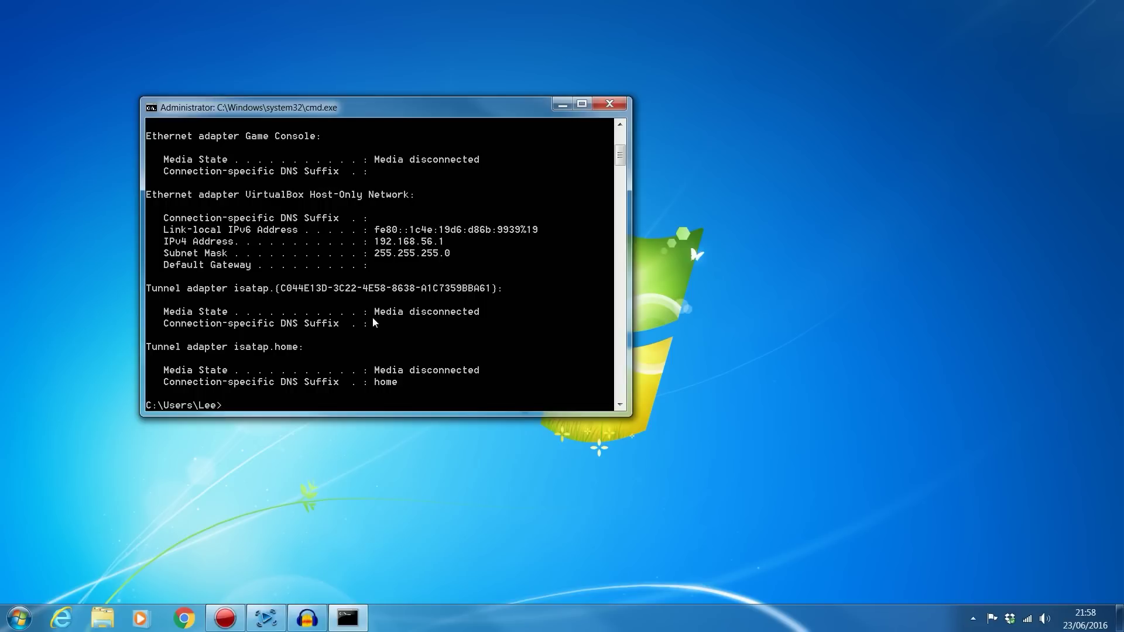
pyautogui.scroll(5, 372, 318)
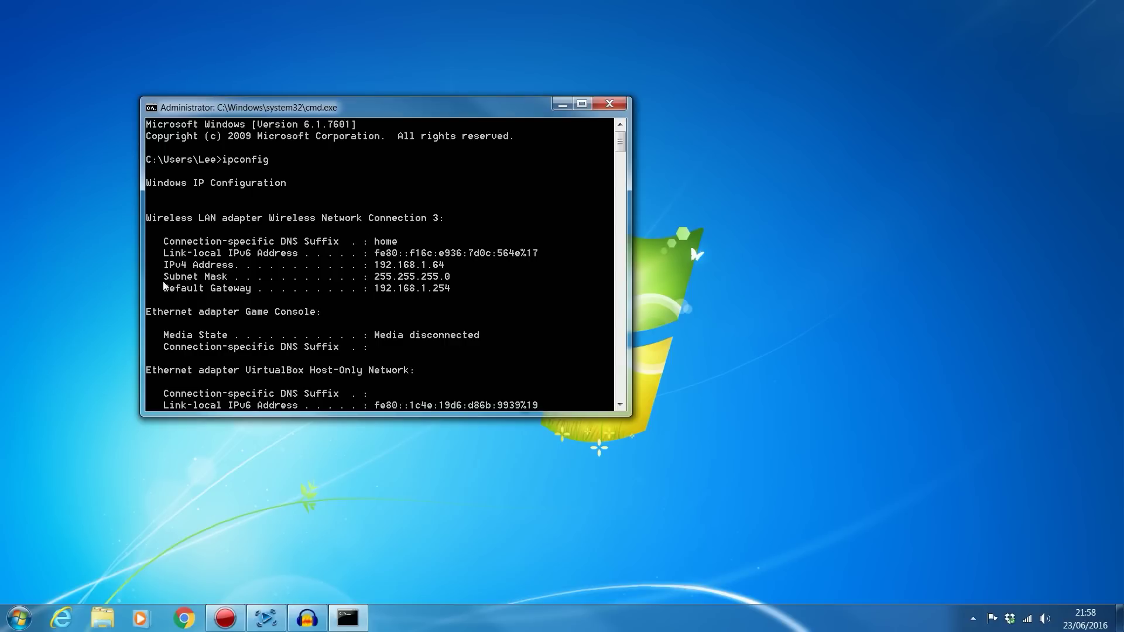
# Step: Copy the wireless adapter's default gateway address, 192.168.1.254, from the ipconfig output
pyautogui.rightClick(378, 292)
pyautogui.click(381, 296)
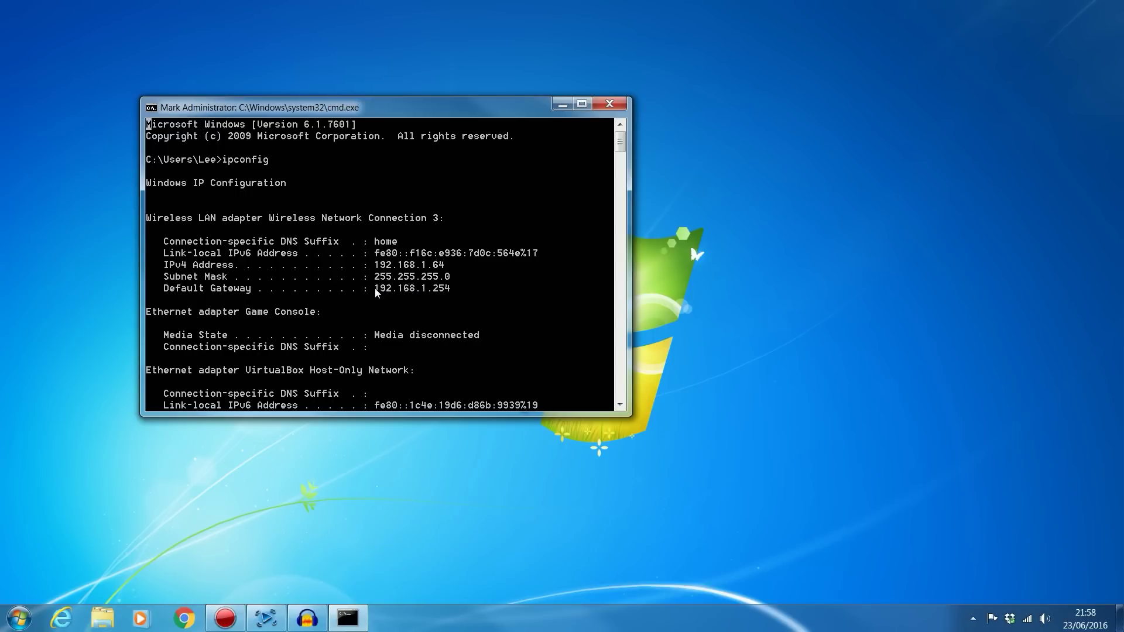
pyautogui.moveTo(376, 288); pyautogui.dragTo(460, 293)
pyautogui.hotkey('ctrl', 'c')
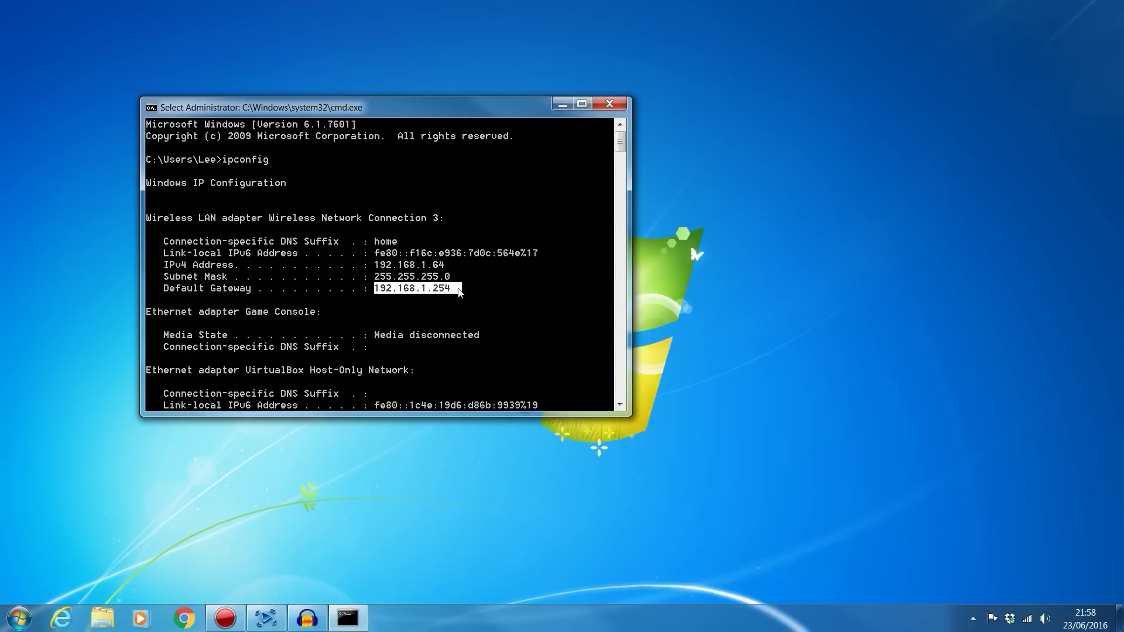
pyautogui.rightClick(415, 295)
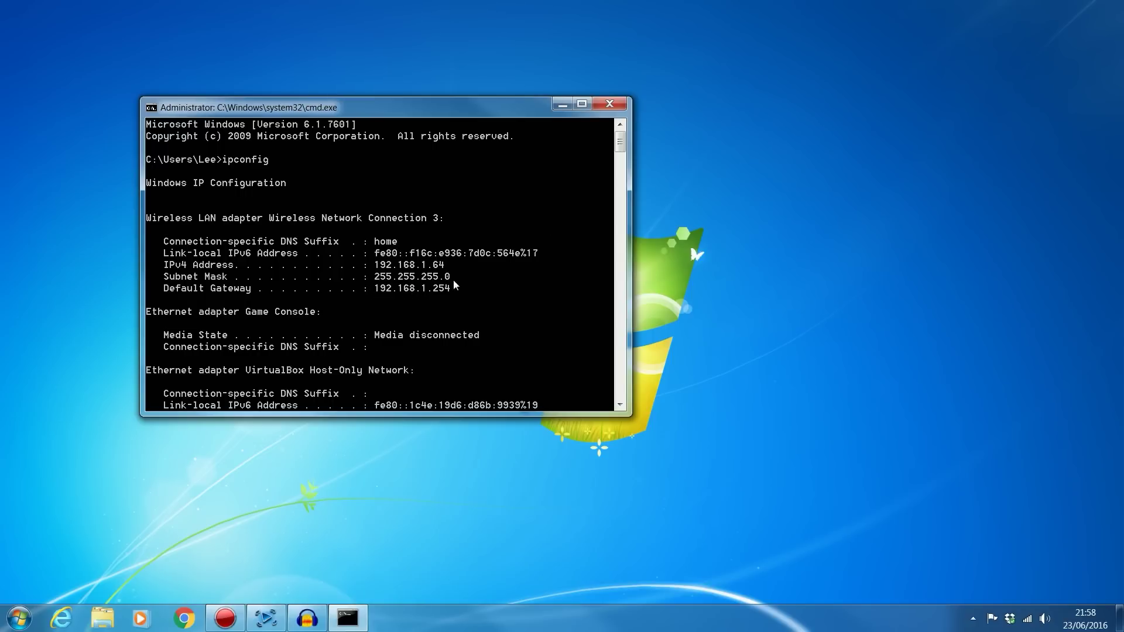
# Step: Switch to Chrome and load the router's management page at 192.168.1.254
pyautogui.click(181, 622)
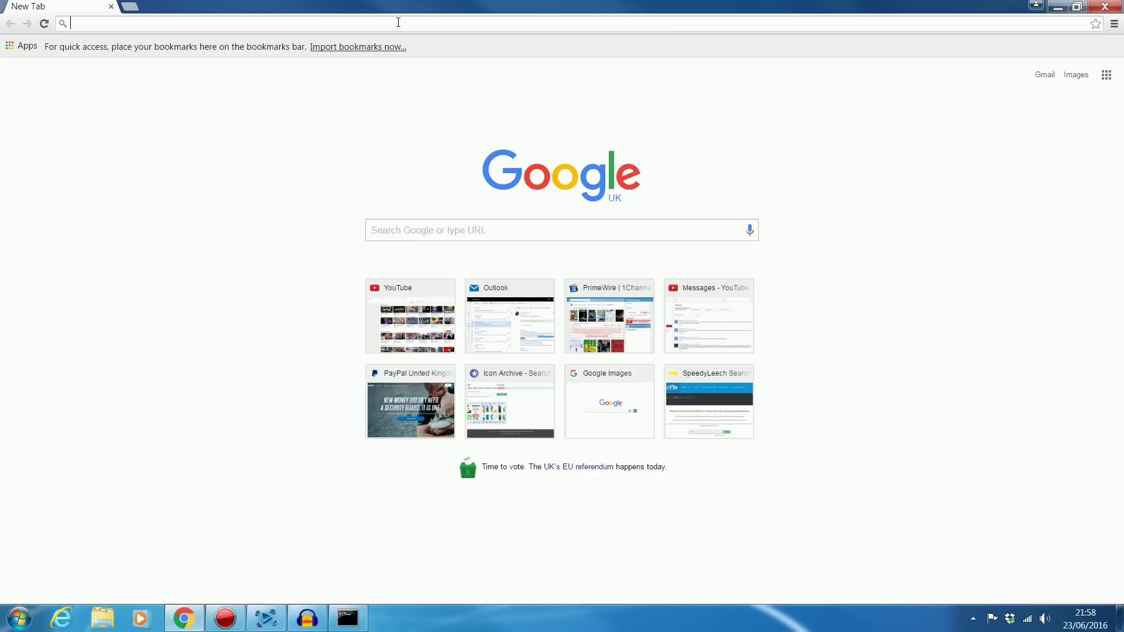
pyautogui.click(398, 22)
pyautogui.hotkey('ctrl', 'v')
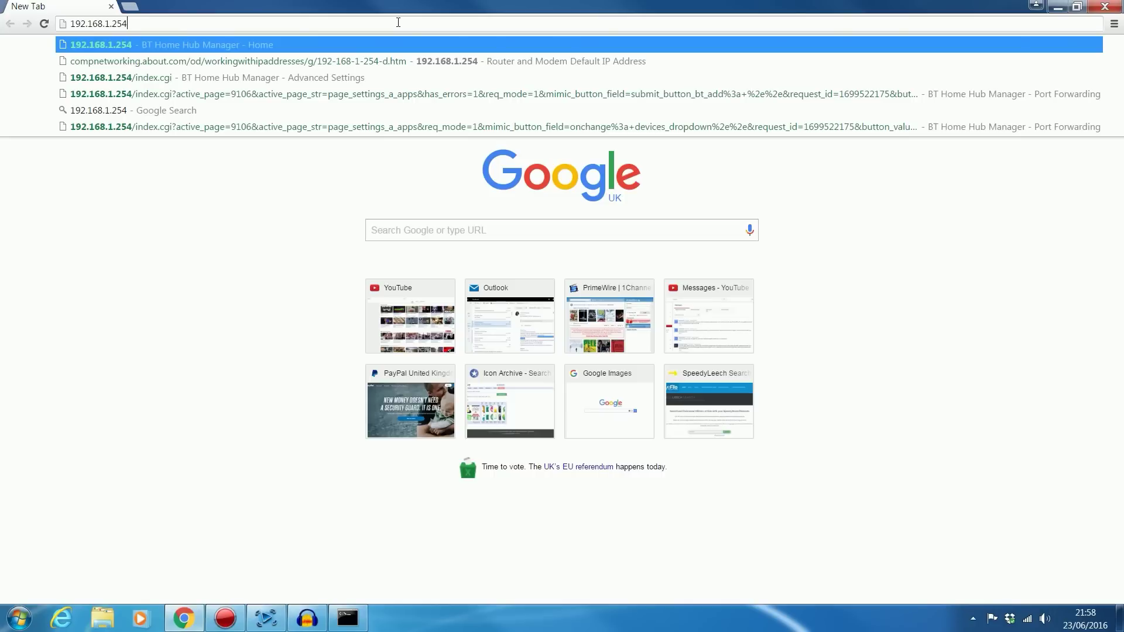
pyautogui.press('Return')
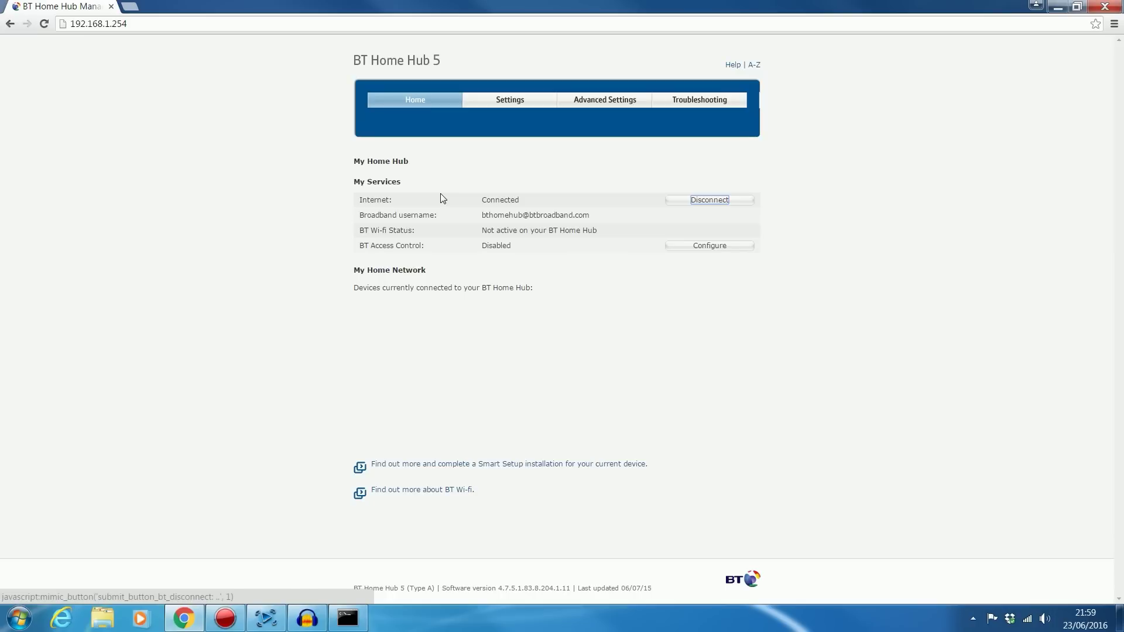
# Step: Log in to the router's Advanced Settings with the prefilled admin password and continue to the advanced options
pyautogui.click(599, 102)
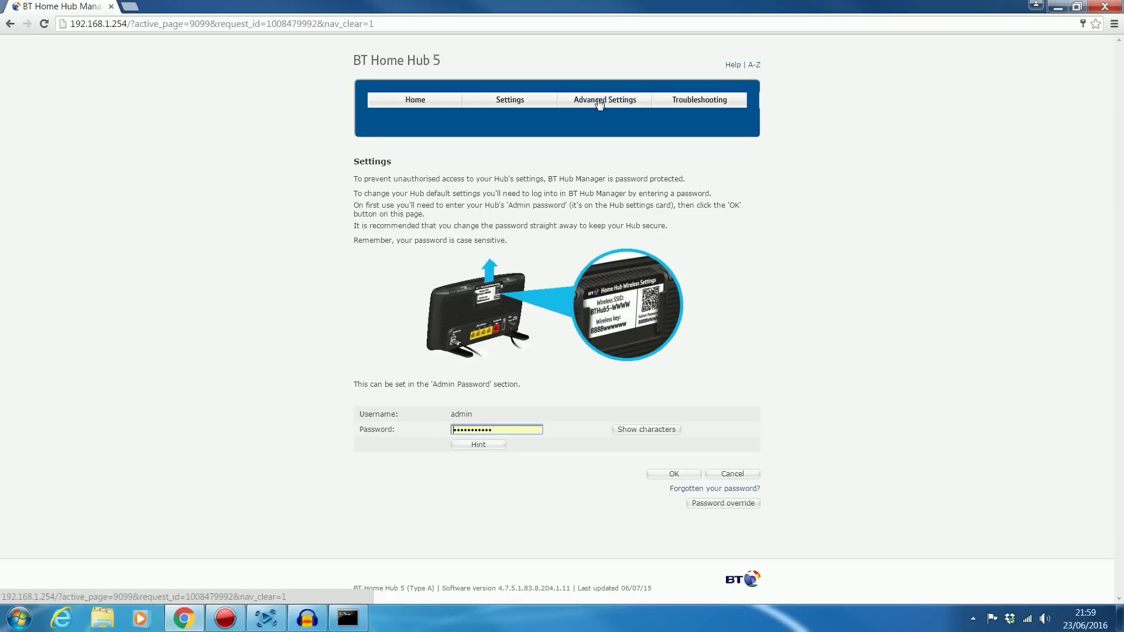
pyautogui.click(661, 475)
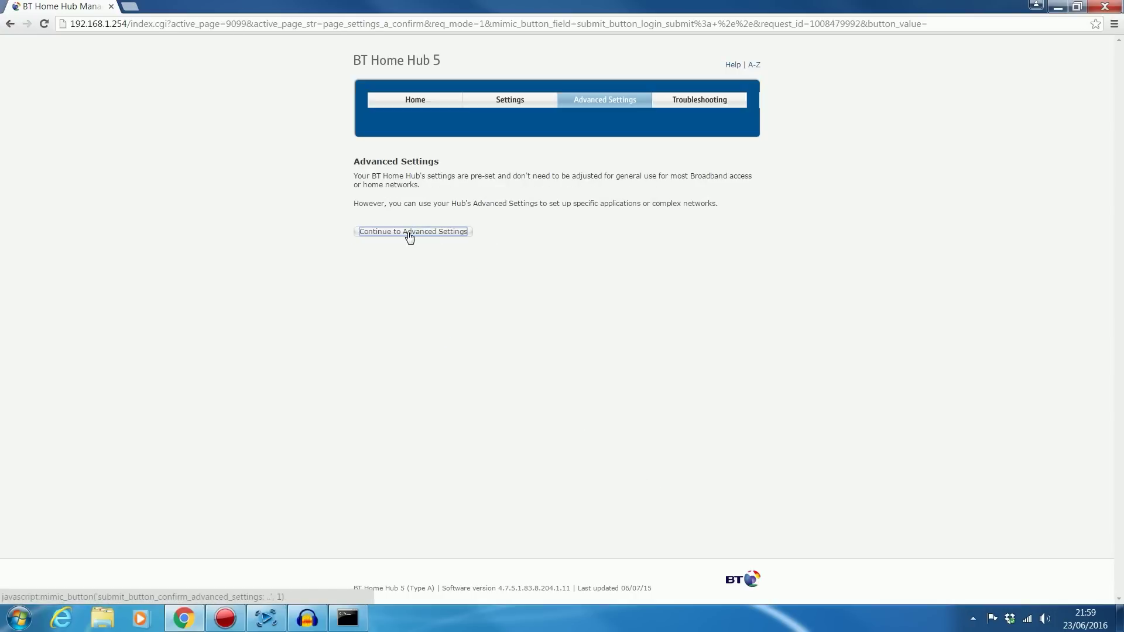
pyautogui.click(410, 233)
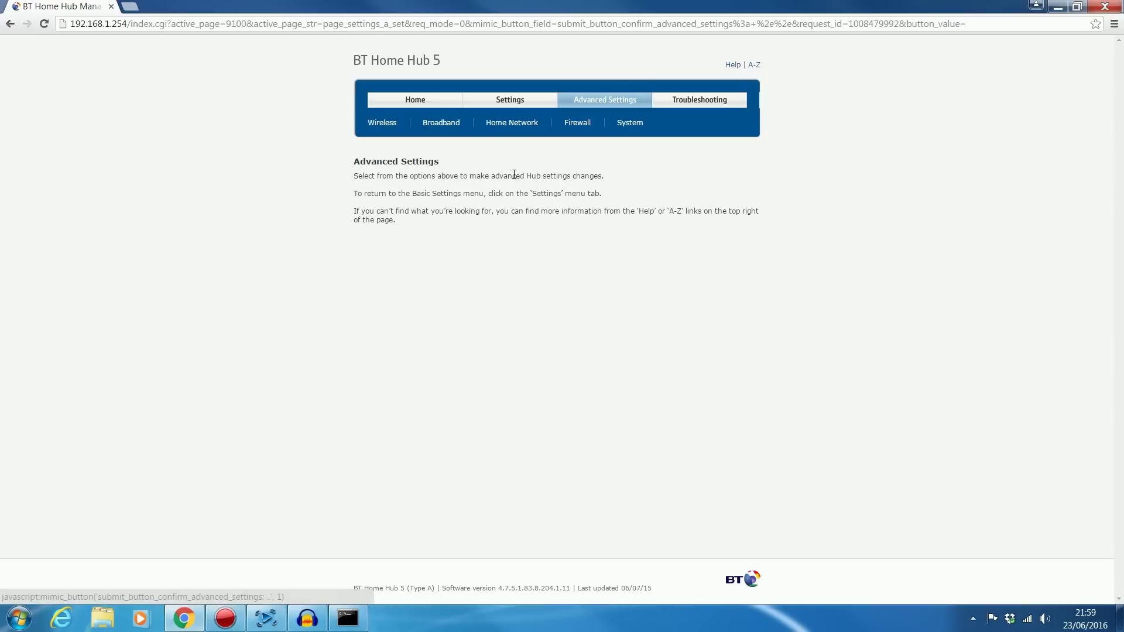
# Step: Set the router's 2.4 GHz wireless channel selection to Channel 1 and apply the change
pyautogui.click(390, 129)
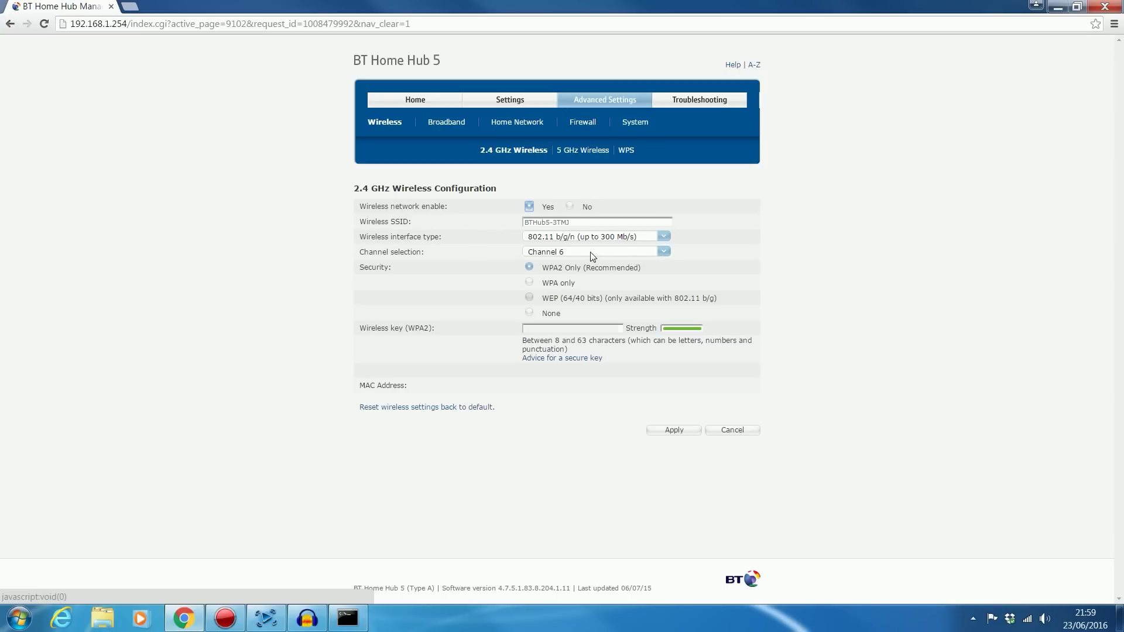
pyautogui.click(664, 252)
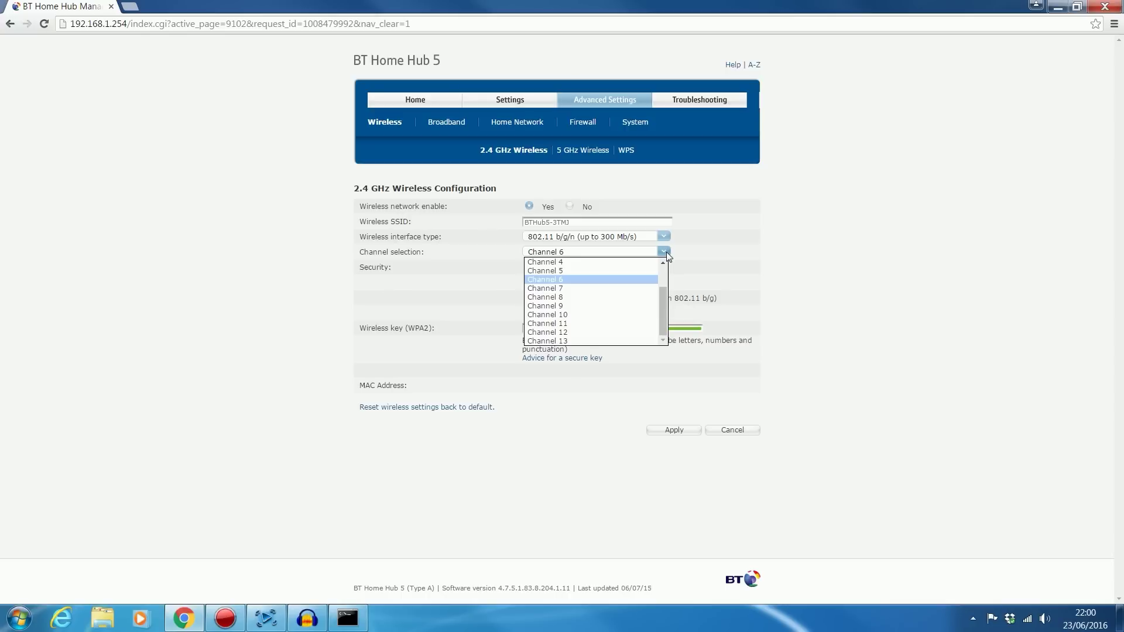
pyautogui.click(653, 285)
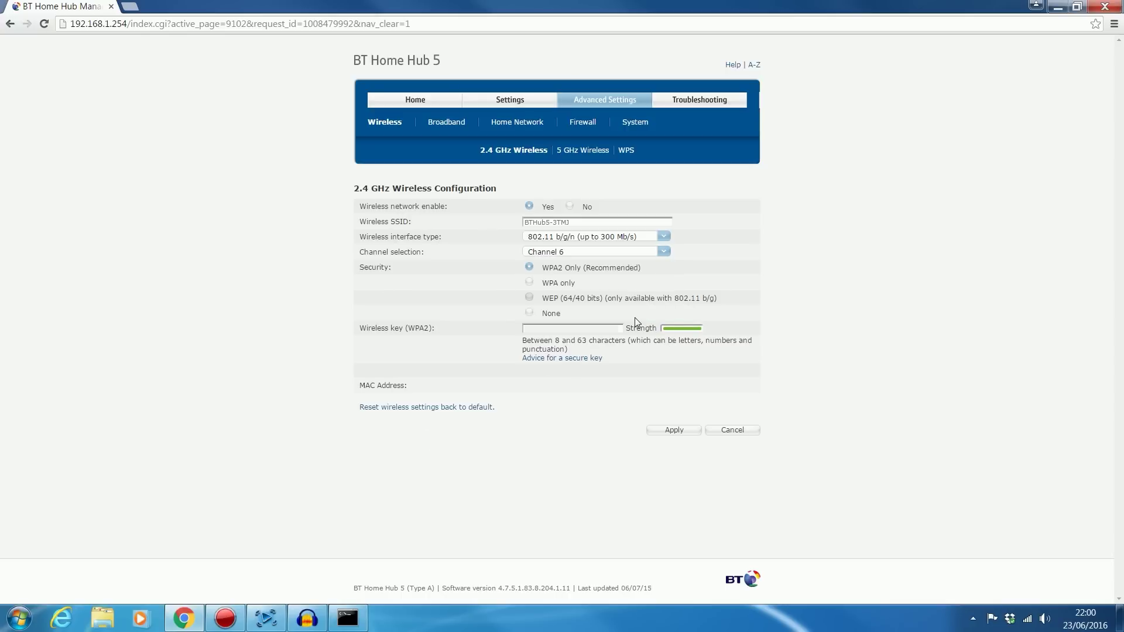
pyautogui.click(664, 252)
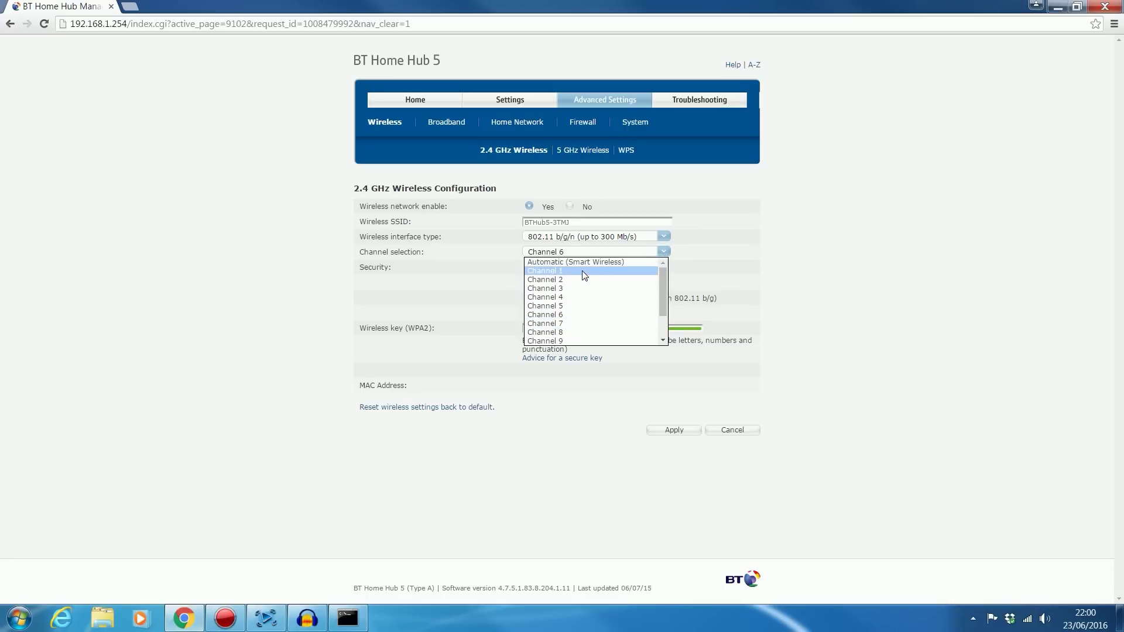
pyautogui.click(582, 271)
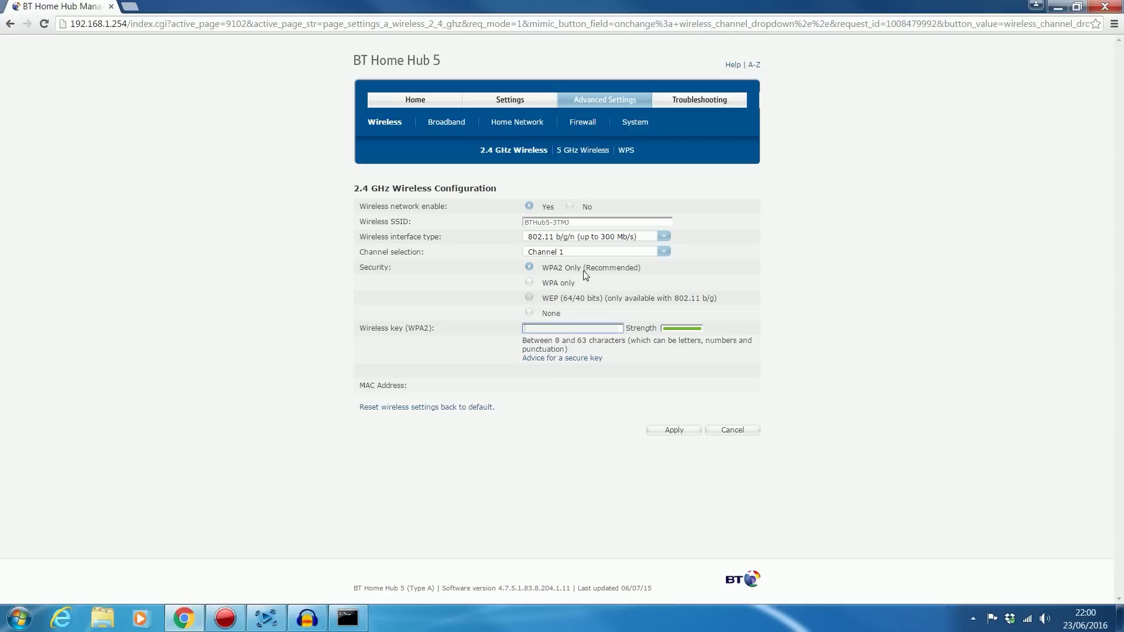
pyautogui.click(668, 431)
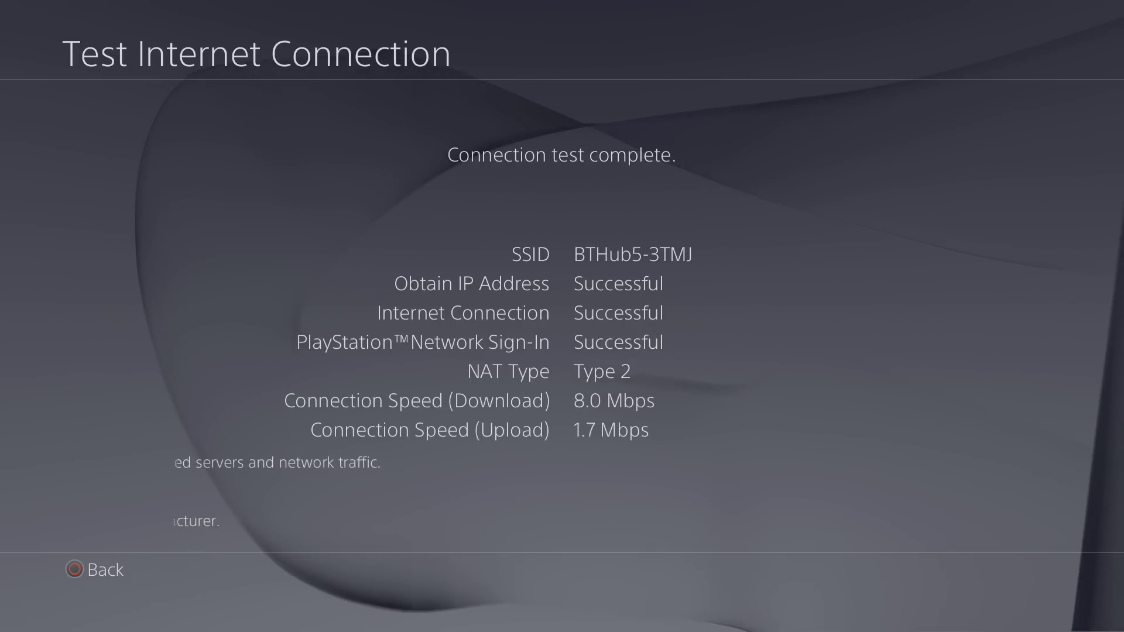
# Step: On the PlayStation 4, leave the connection test and start a Custom internet connection setup over Wi-Fi
pyautogui.press('Escape')
pyautogui.press('Up')
pyautogui.press('Up')
pyautogui.press('Up')
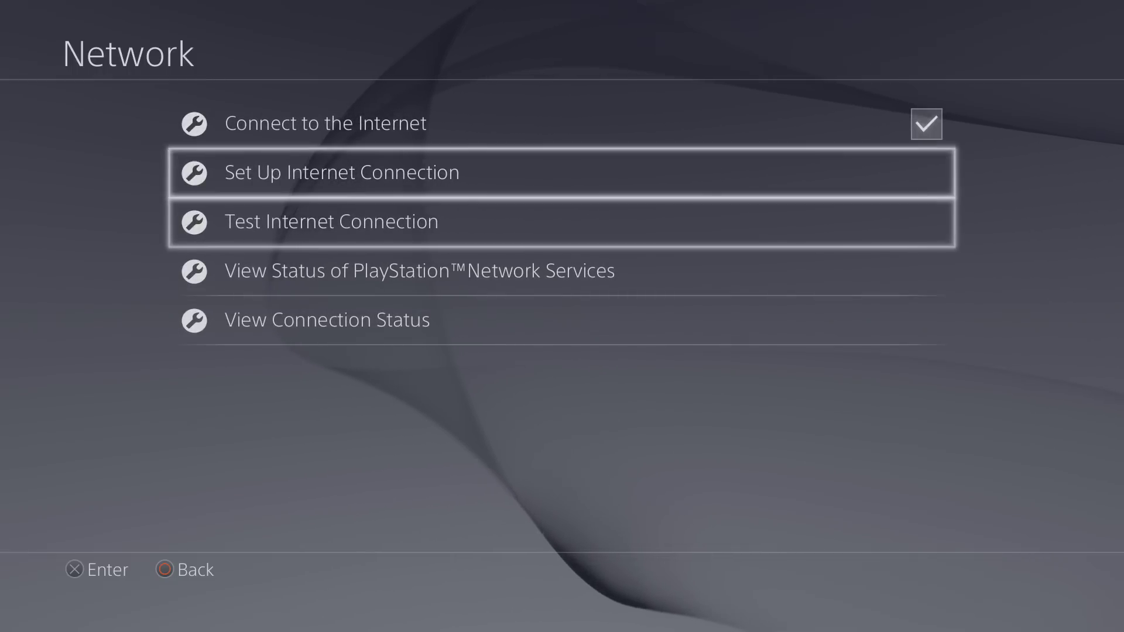
pyautogui.press('Down')
pyautogui.press('Up')
pyautogui.press('Up')
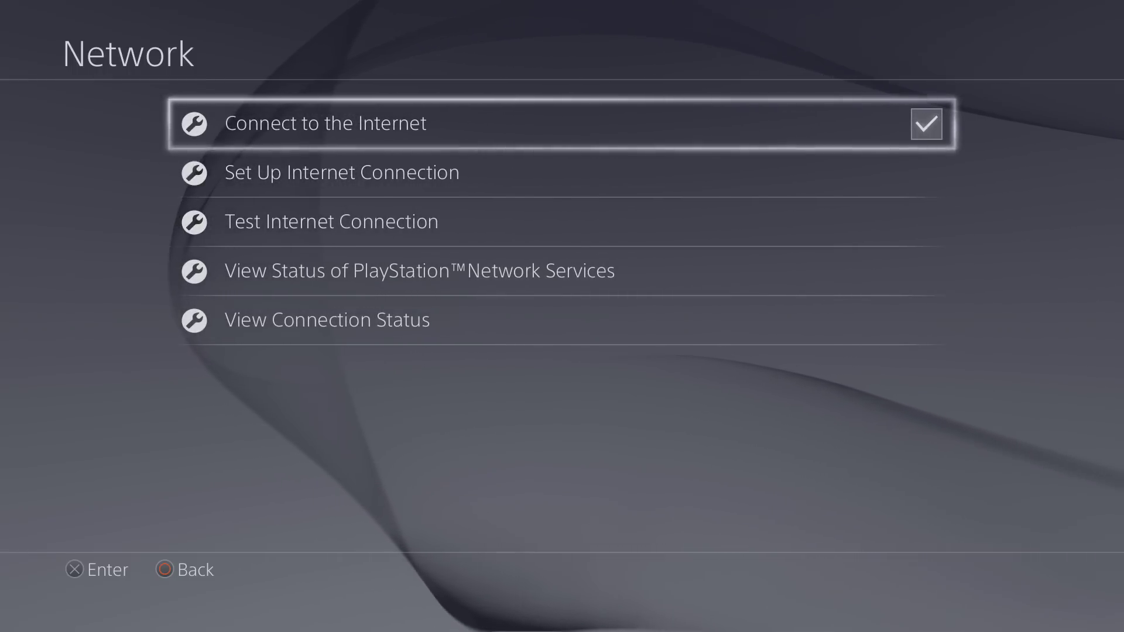
pyautogui.press('Down')
pyautogui.press('Return')
pyautogui.press('Return')
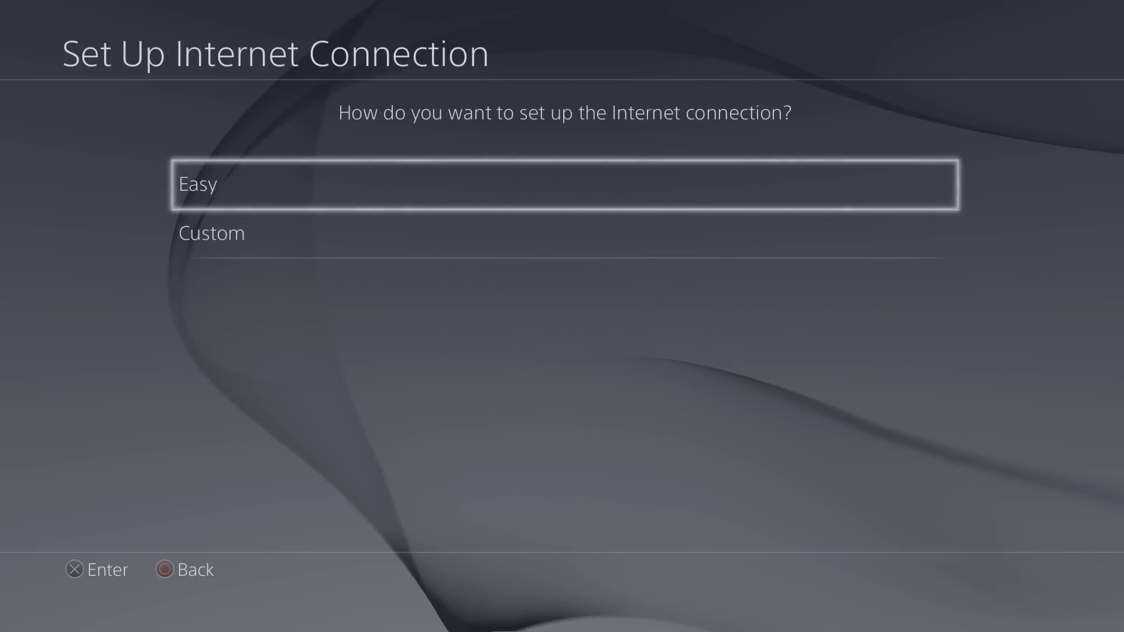
pyautogui.press('Down')
pyautogui.press('Return')
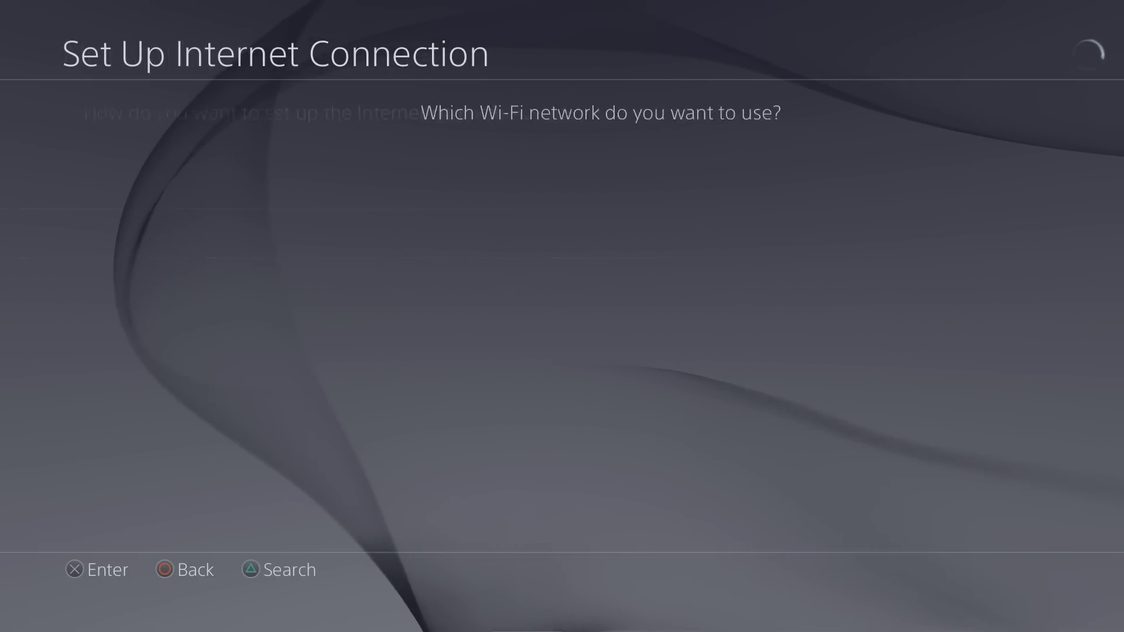
# Step: Choose the home Wi-Fi network BTHub5-3TMJ for the internet connection
pyautogui.press('Down')
pyautogui.press('Down')
pyautogui.press('Down')
pyautogui.press('Up')
pyautogui.press('Up')
pyautogui.press('Up')
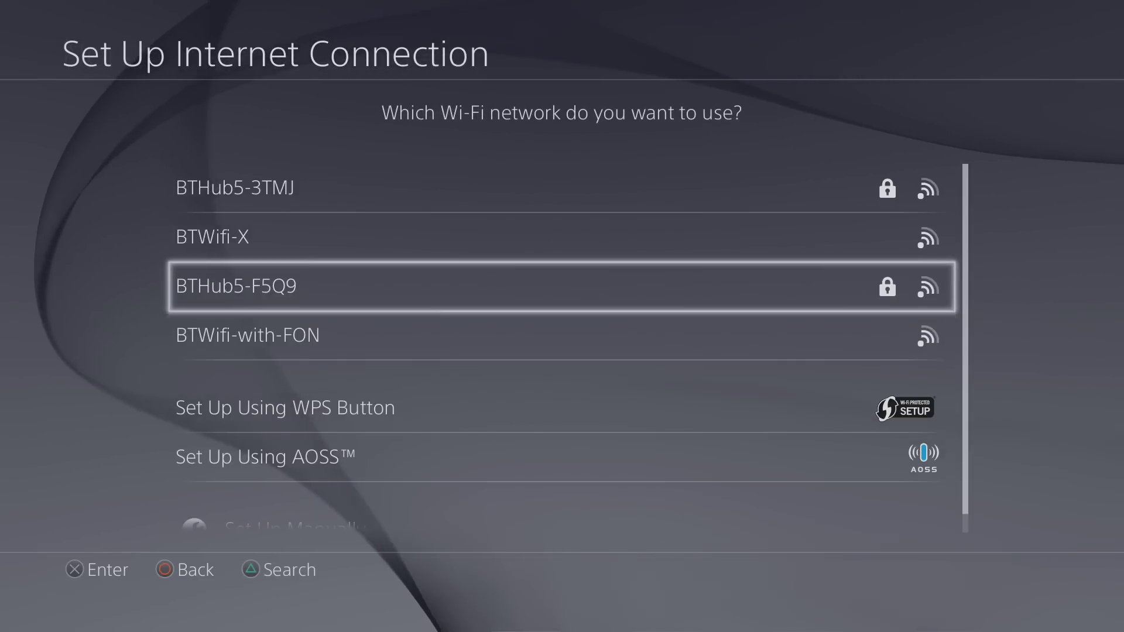
pyautogui.press('Return')
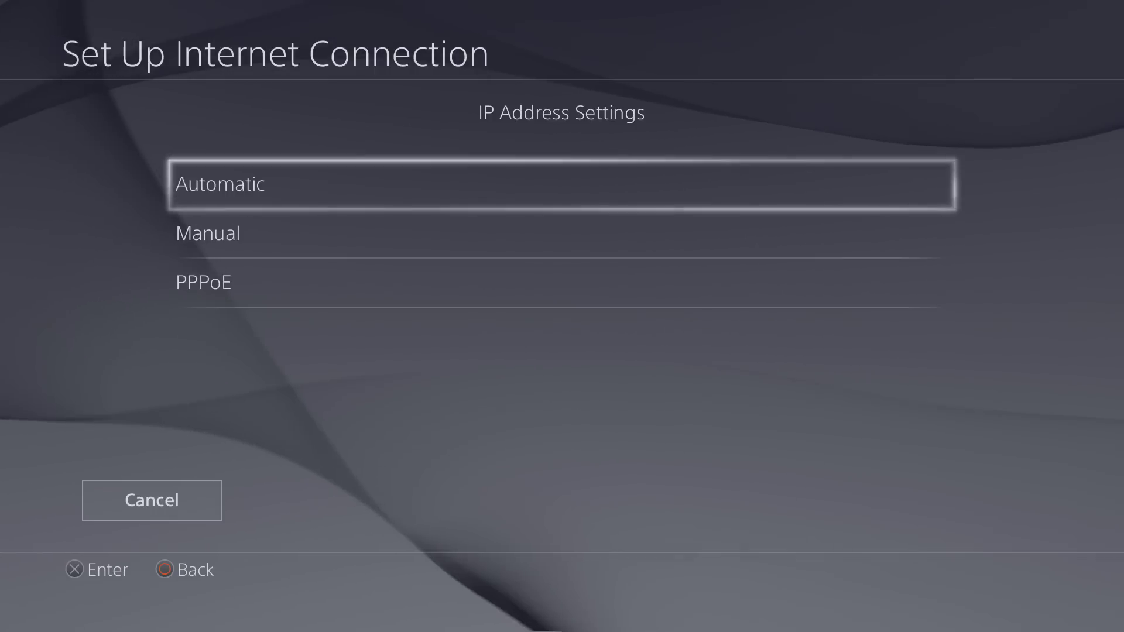
# Step: Set the IP address settings to Automatic, DHCP Host Name to Do Not Specify, and DNS settings to Manual
pyautogui.press('Return')
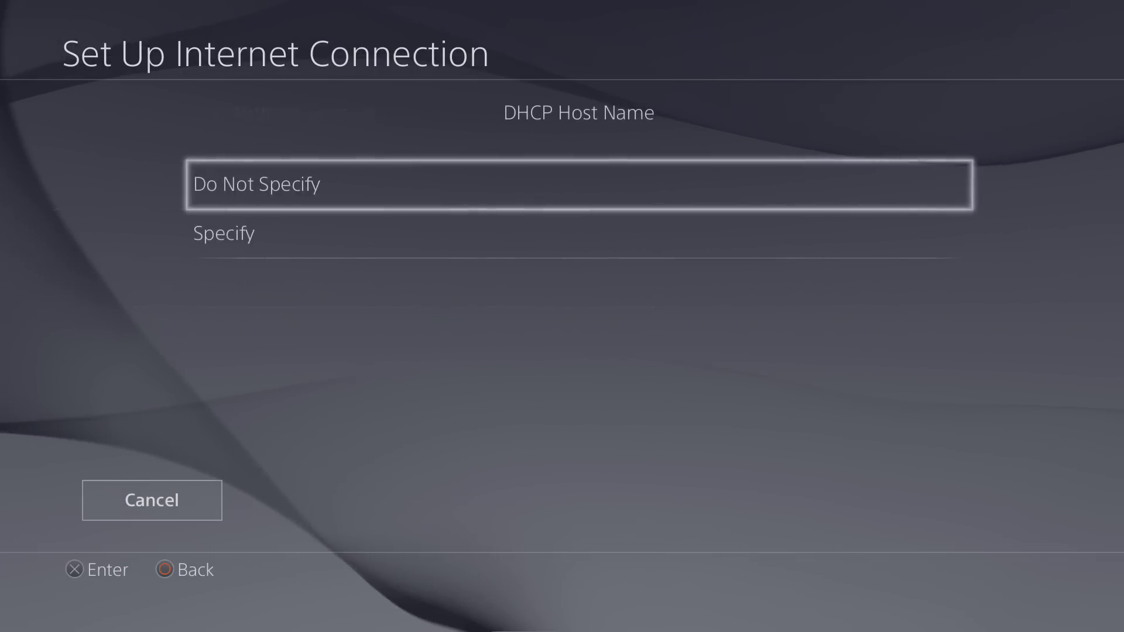
pyautogui.press('Return')
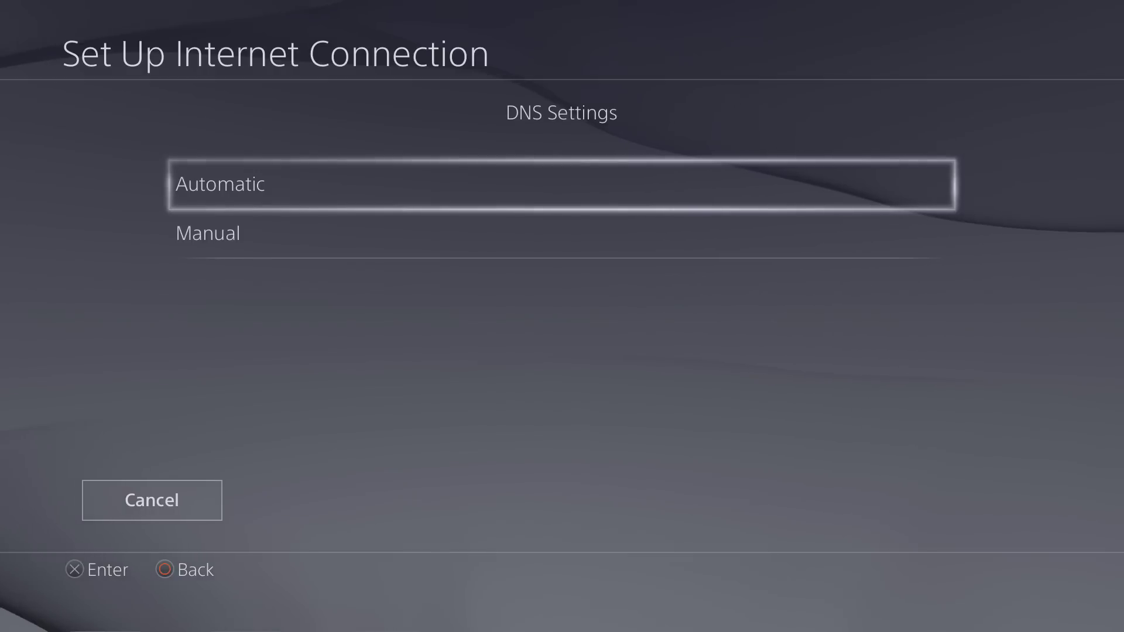
pyautogui.press('Down')
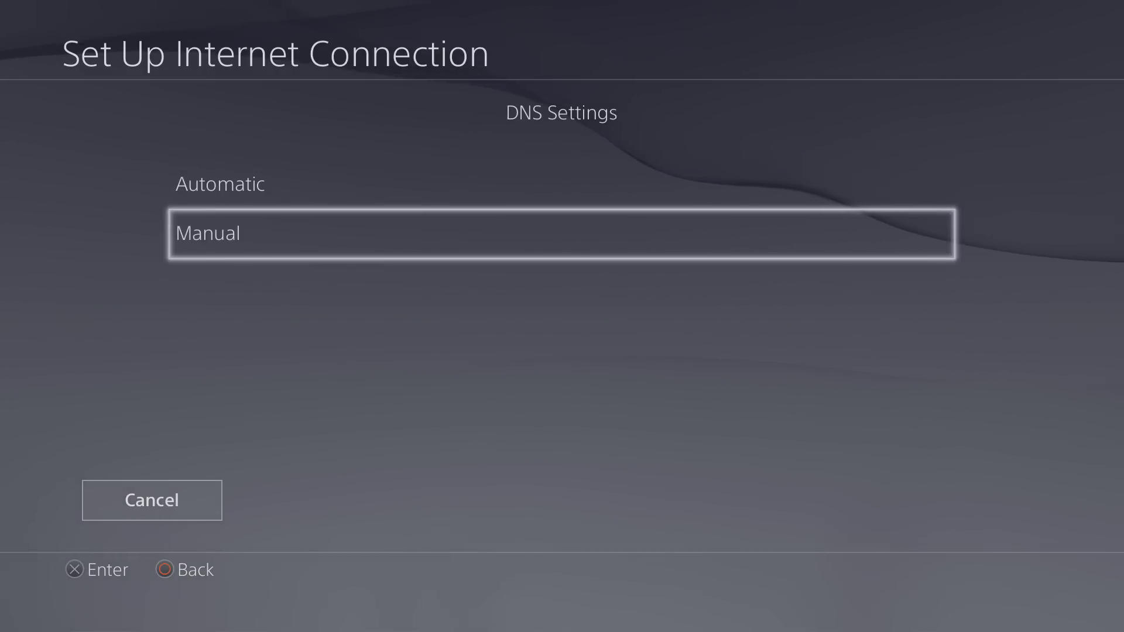
pyautogui.press('Return')
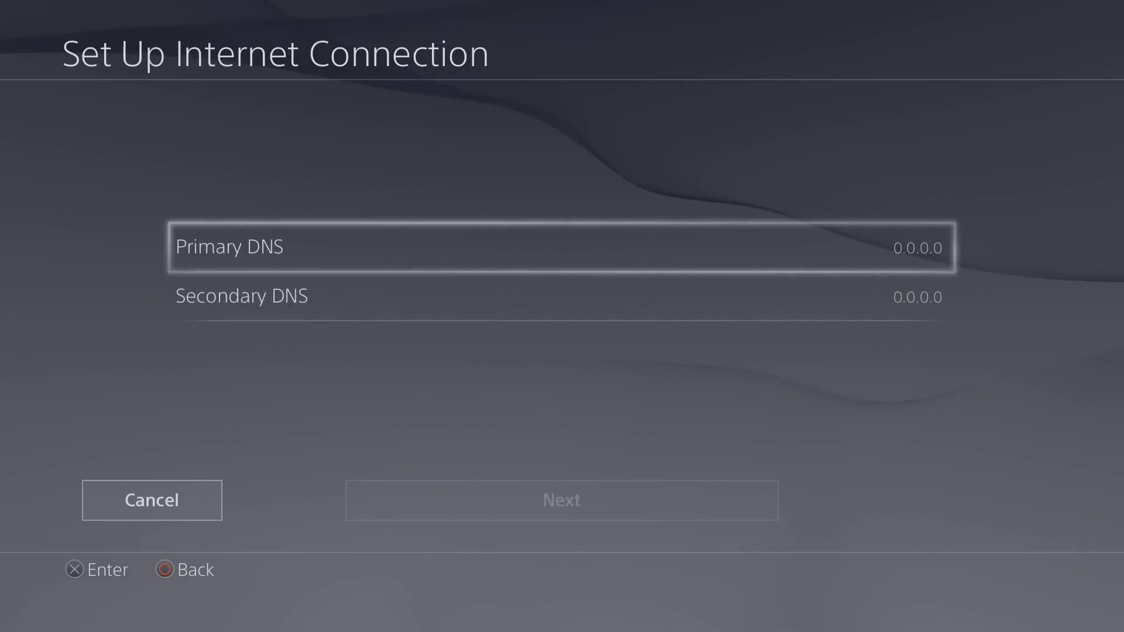
# Step: Set the Primary DNS to 8.8.8.8
pyautogui.press('Return')
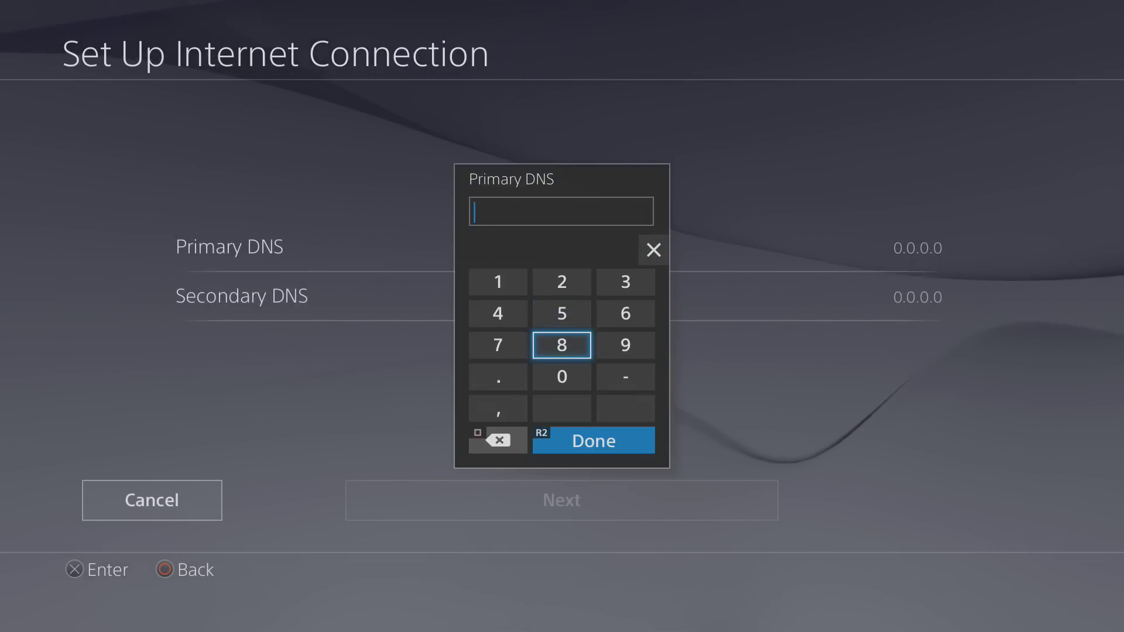
pyautogui.write('8')
pyautogui.press('Return')
pyautogui.press('Up')
pyautogui.press('Right')
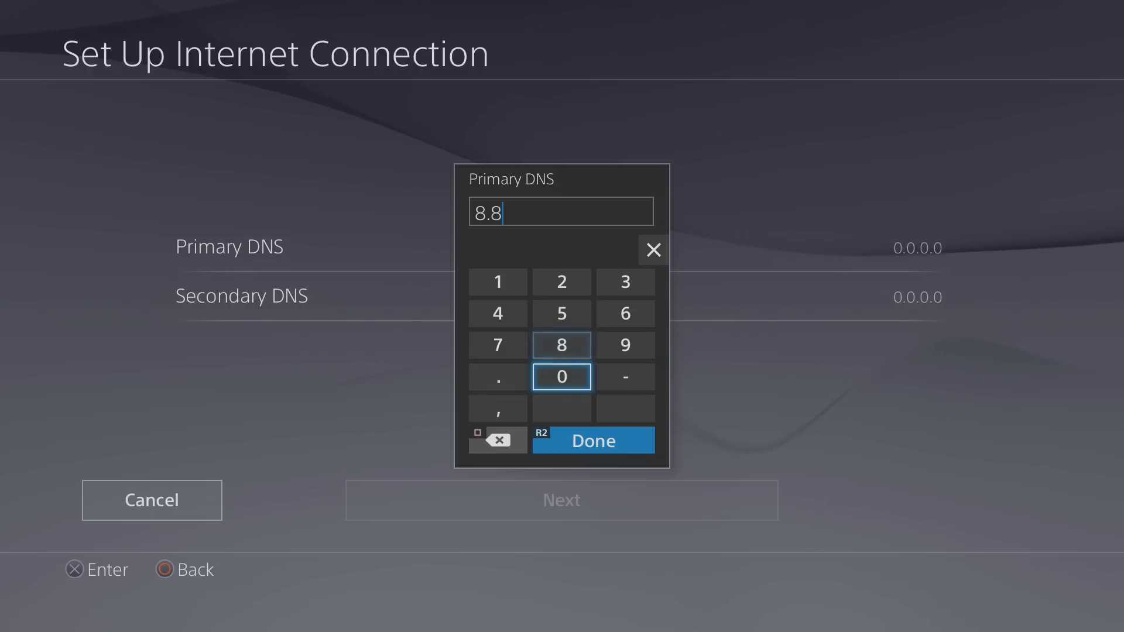
pyautogui.press('Up')
pyautogui.write('.')
pyautogui.press('Up')
pyautogui.press('Right')
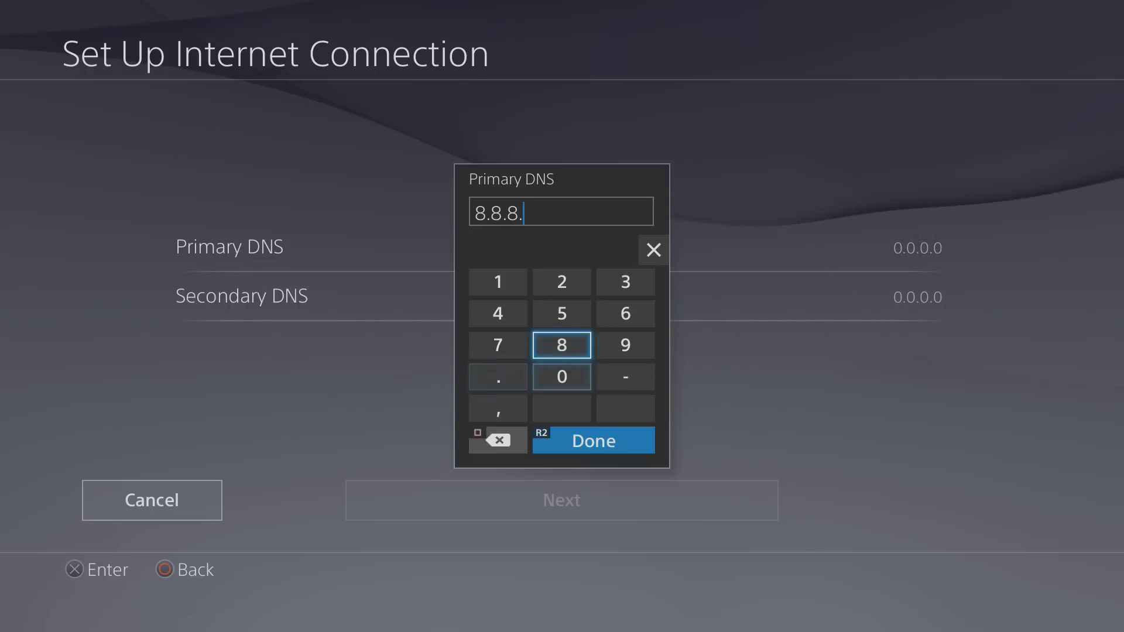
pyautogui.write('8')
pyautogui.press('Down')
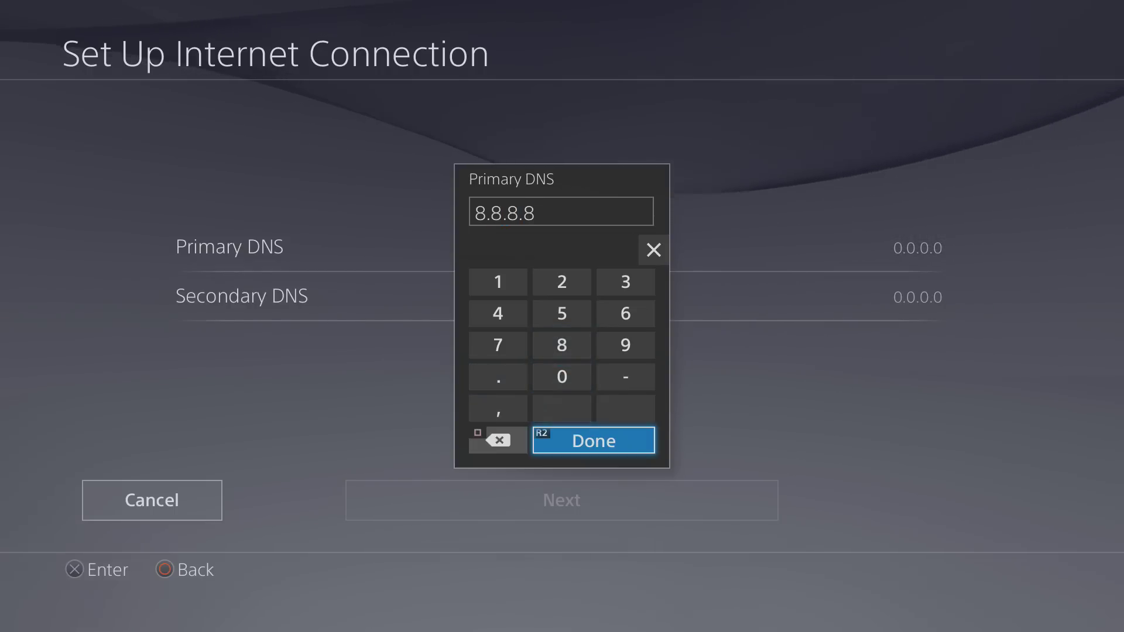
pyautogui.press('Return')
# Step: Set the Secondary DNS to 8.8.4.4
pyautogui.press('Down')
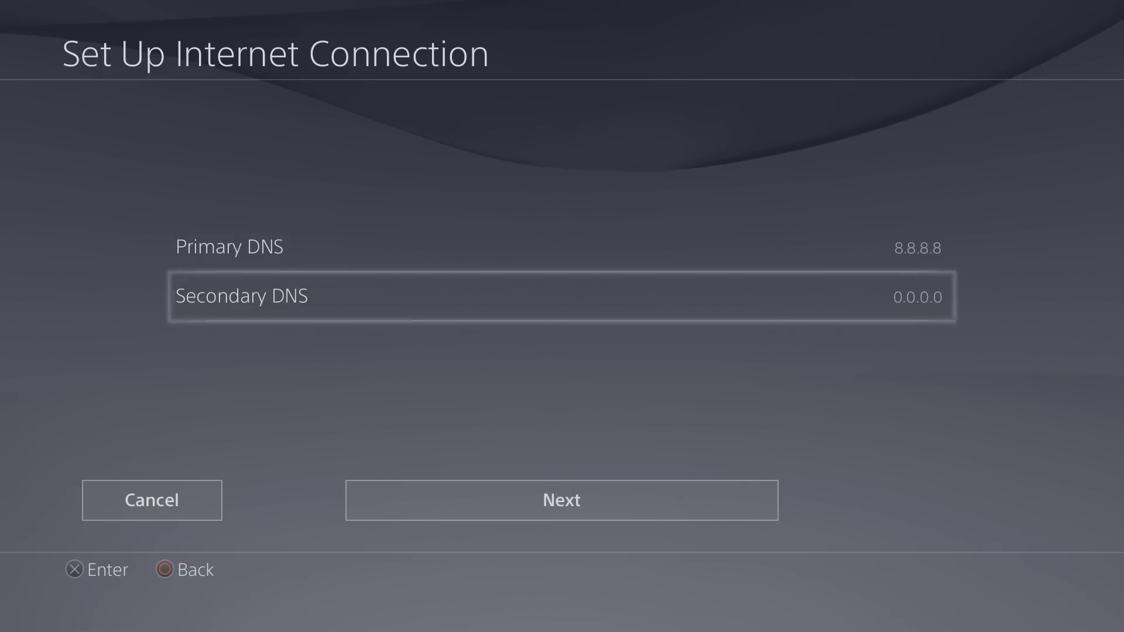
pyautogui.press('Return')
pyautogui.press('Down')
pyautogui.press('Left')
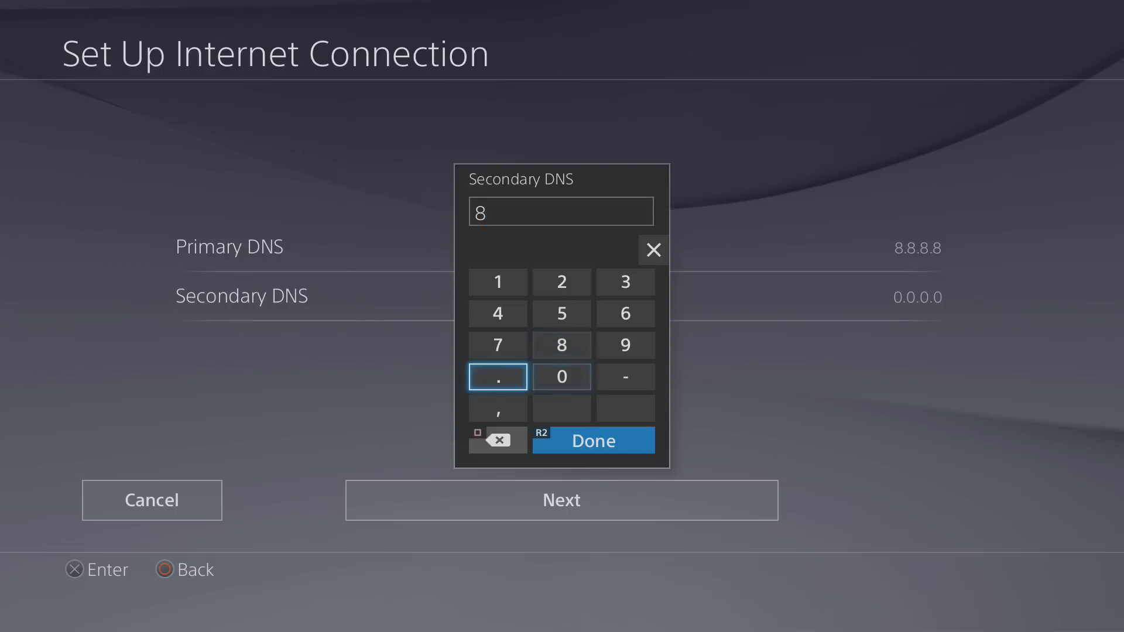
pyautogui.write('.')
pyautogui.press('Up')
pyautogui.press('Right')
pyautogui.write('8')
pyautogui.press('Down')
pyautogui.press('Left')
pyautogui.write('.')
pyautogui.press('Up')
pyautogui.press('Up')
pyautogui.write('4')
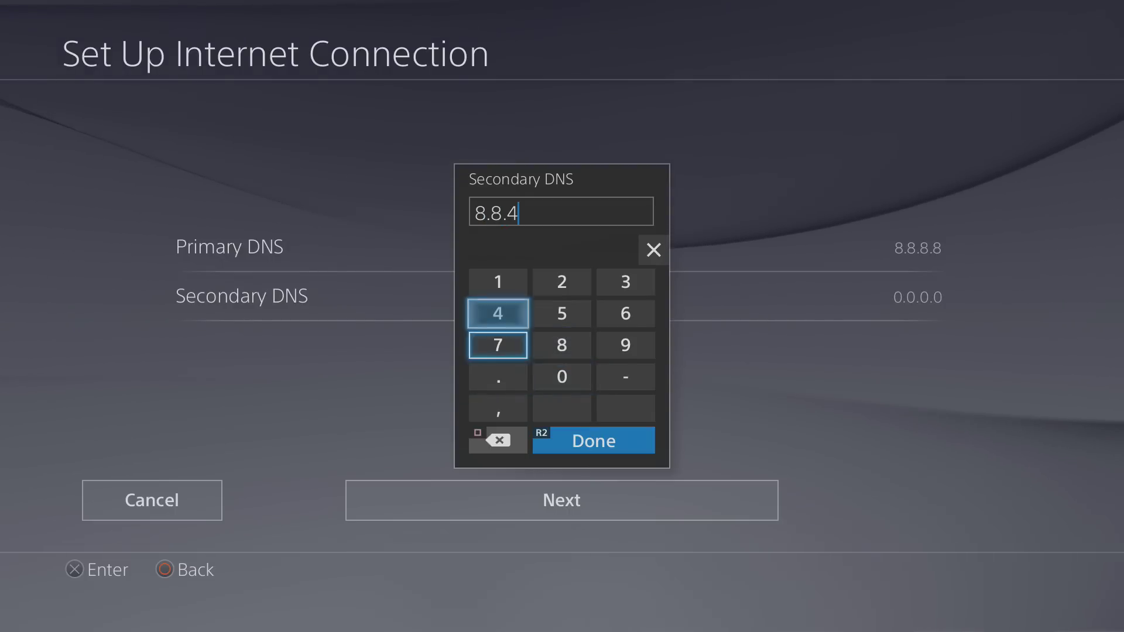
pyautogui.press('Down')
pyautogui.press('Down')
pyautogui.write('.')
pyautogui.press('Up')
pyautogui.press('Up')
pyautogui.write('4')
pyautogui.press('Down')
pyautogui.press('Down')
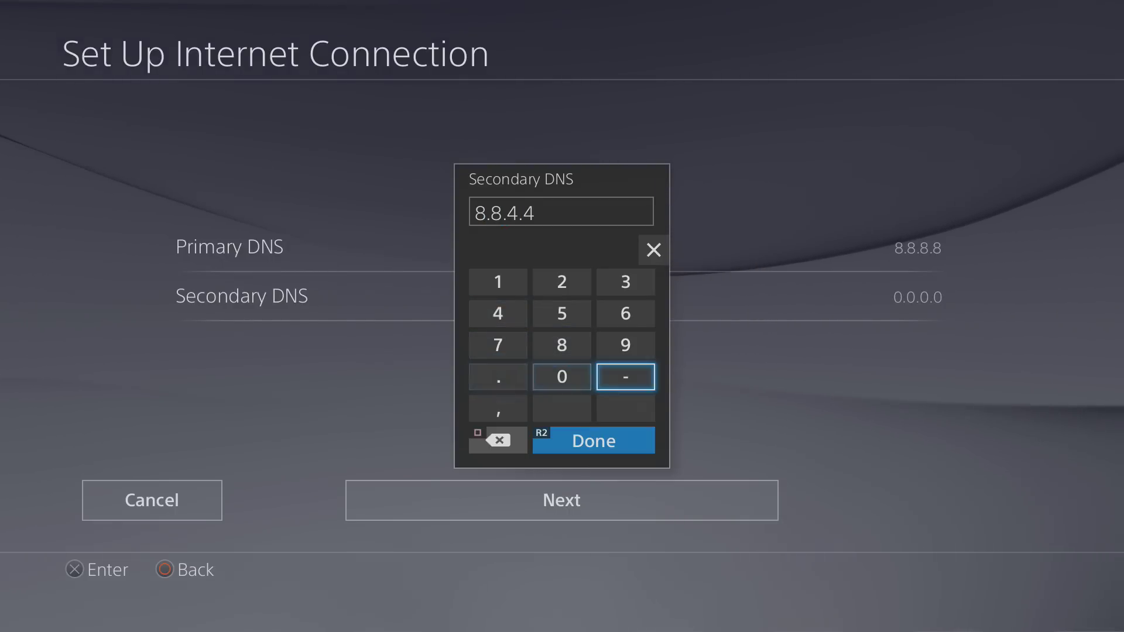
pyautogui.press('Return')
# Step: Accept the DNS settings, set Proxy Server to Do Not Use, and test the internet connection
pyautogui.press('Down')
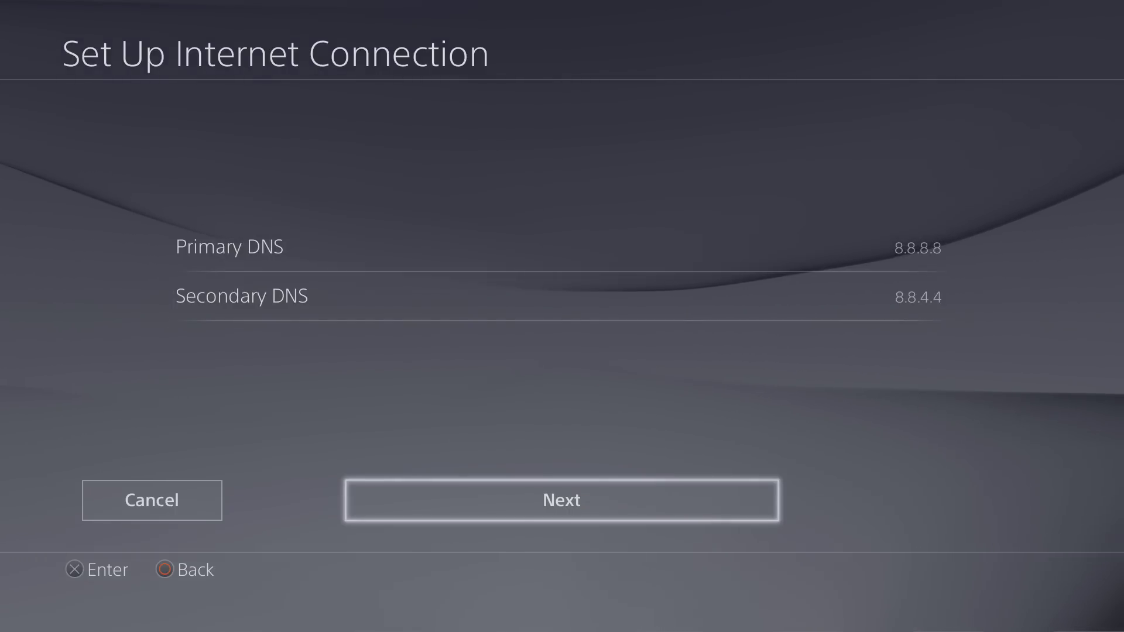
pyautogui.press('Return')
pyautogui.press('Return')
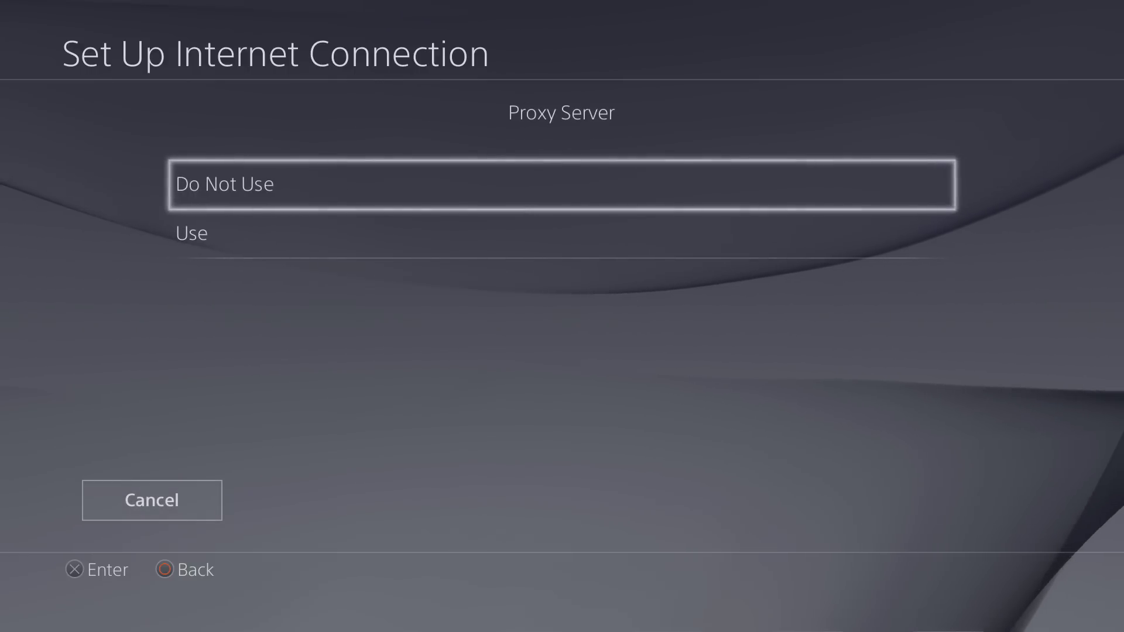
pyautogui.press('Return')
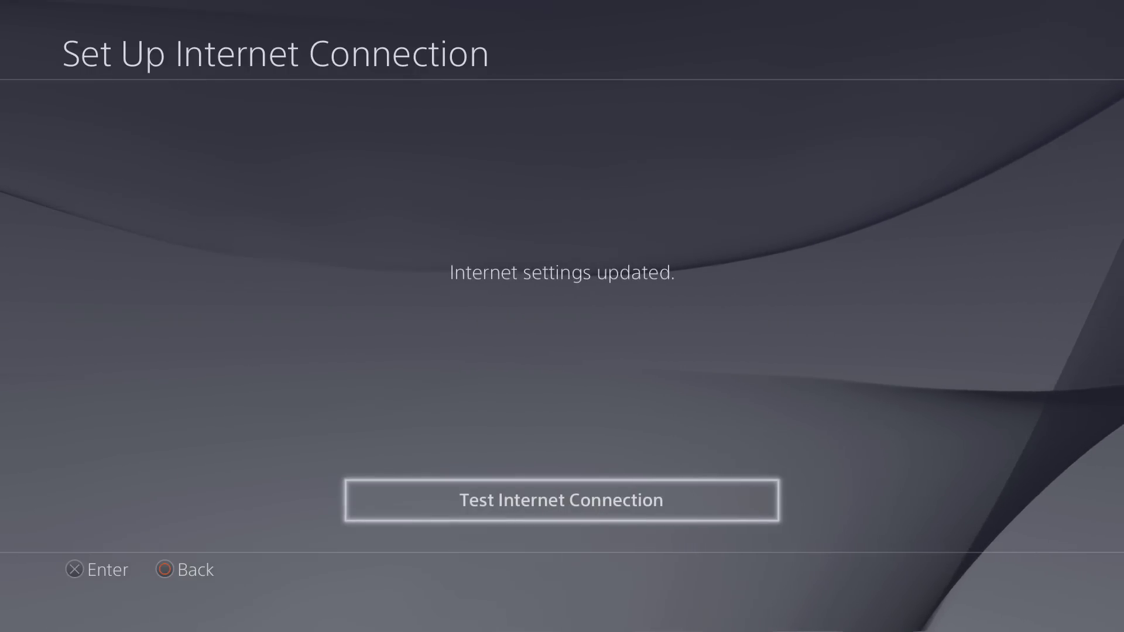
pyautogui.press('Return')
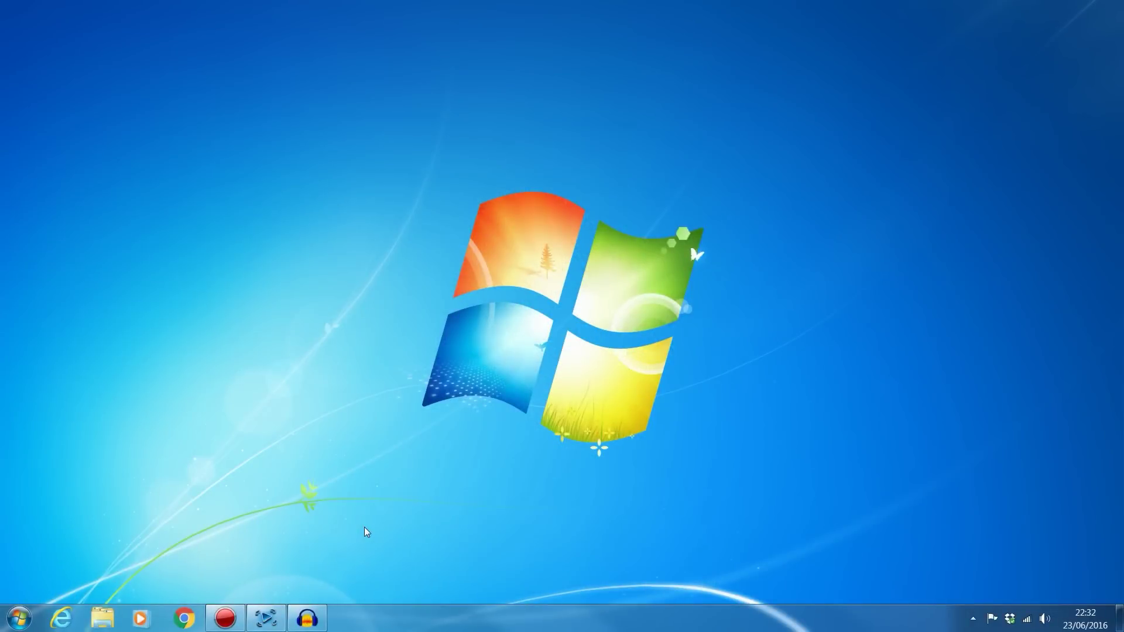
# Step: On the Windows PC, open the network adapter settings from the Network and Sharing Center
pyautogui.click(15, 618)
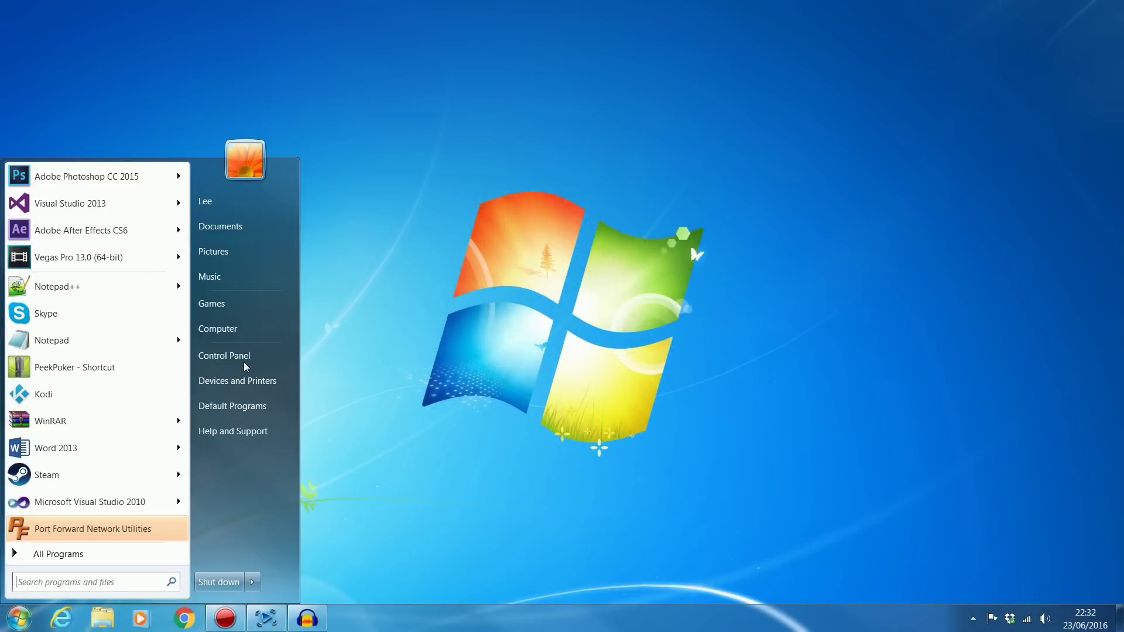
pyautogui.click(228, 356)
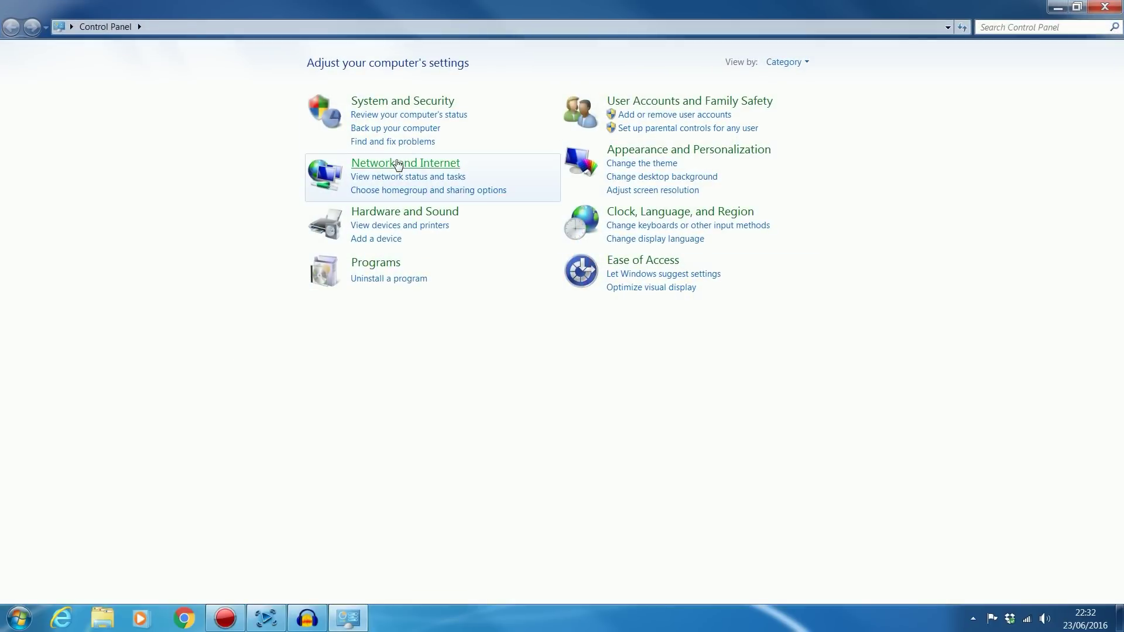
pyautogui.click(398, 163)
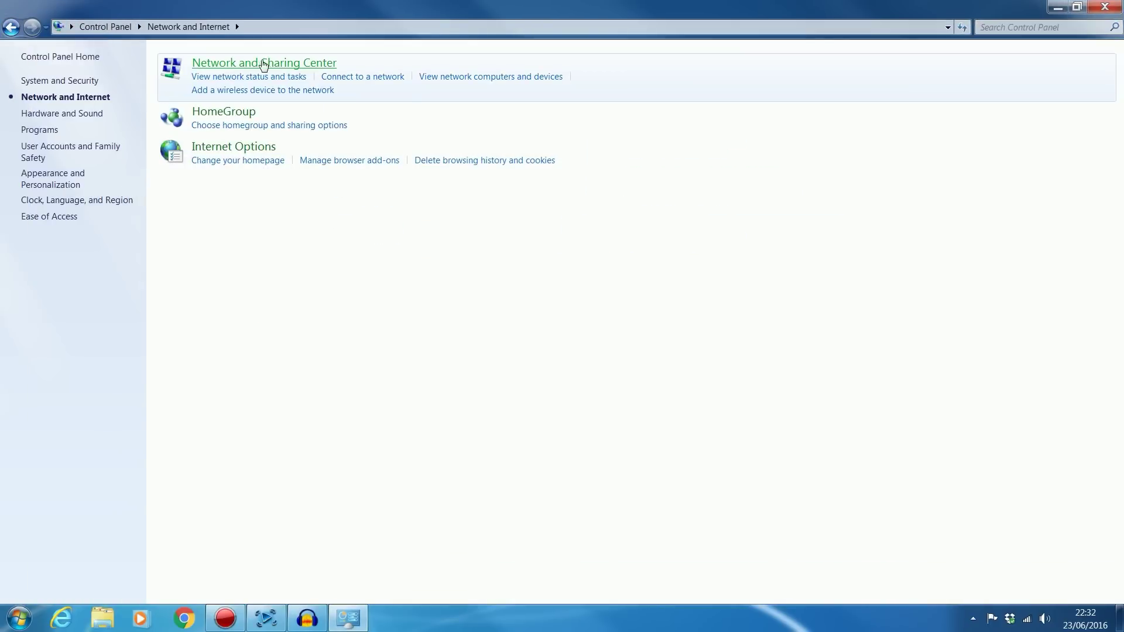
pyautogui.click(252, 64)
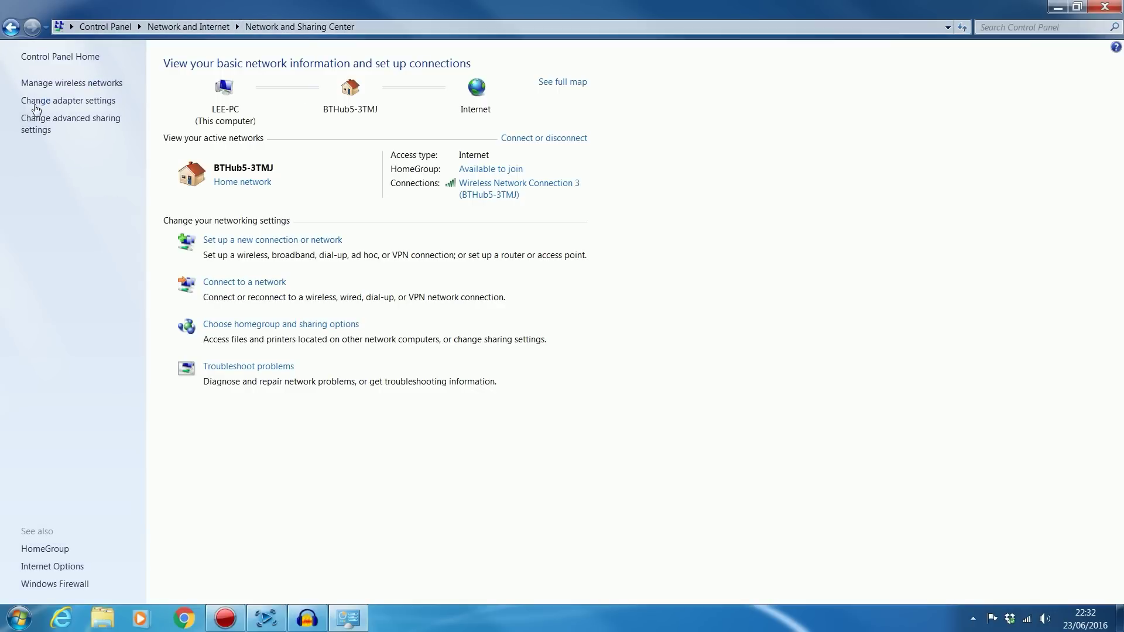
pyautogui.click(70, 105)
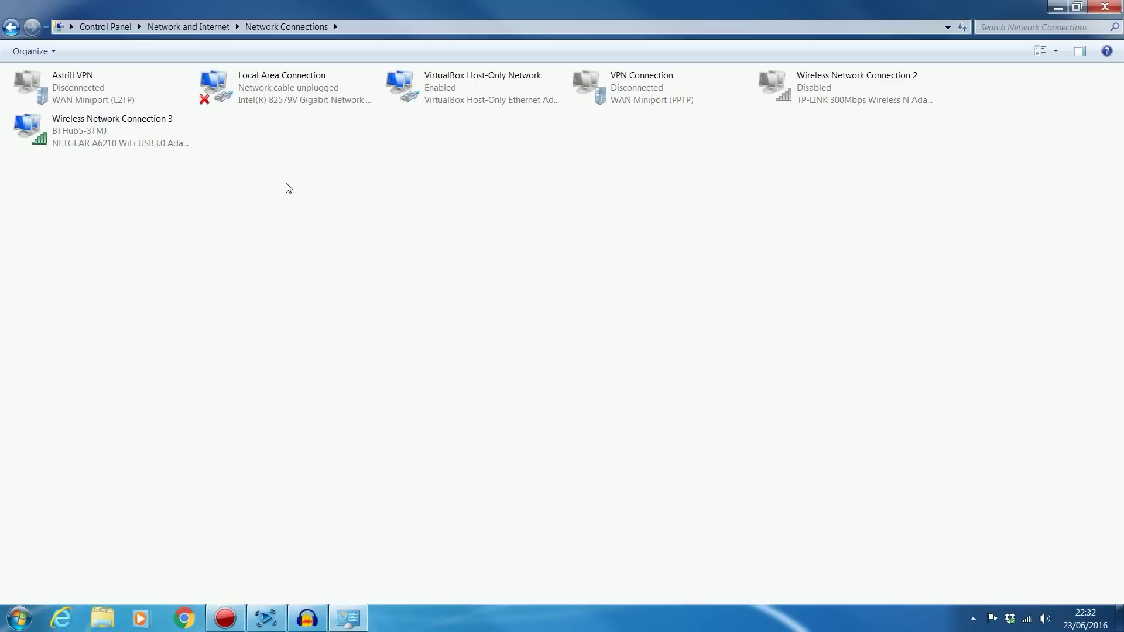
# Step: Rename the Local Area Connection adapter as PS4
pyautogui.moveTo(333, 202); pyautogui.dragTo(101, 143)
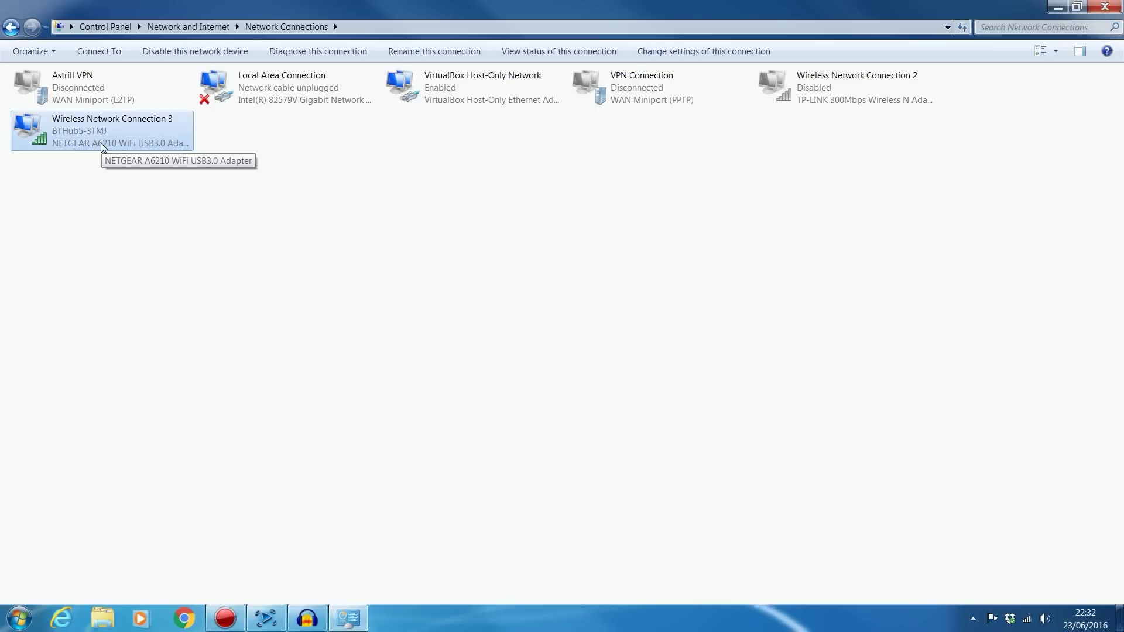
pyautogui.click(267, 92)
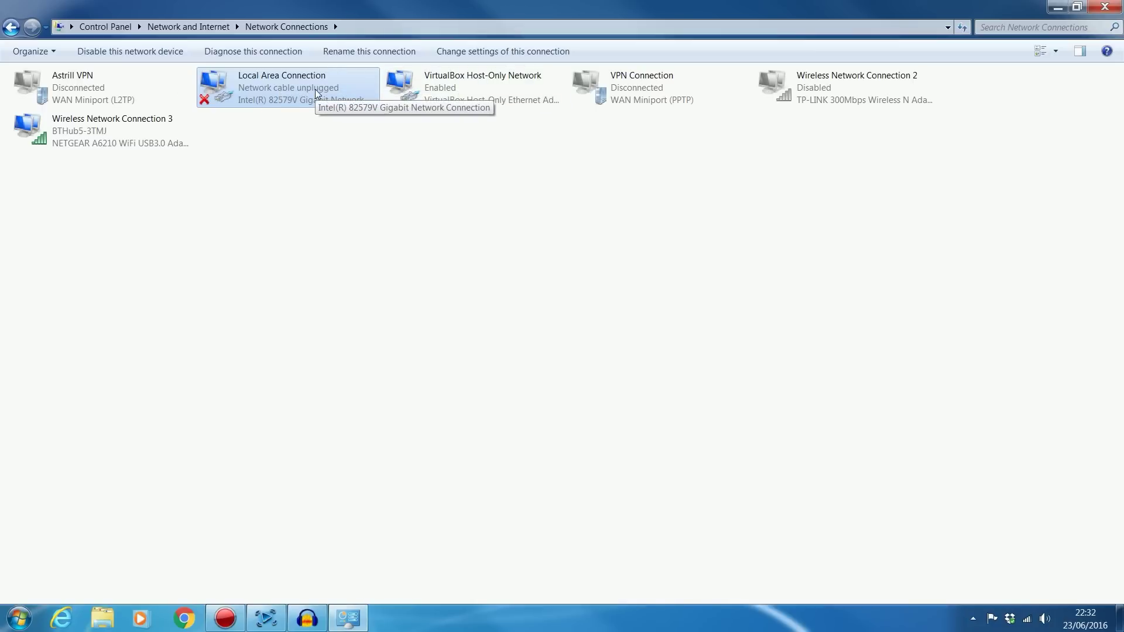
pyautogui.rightClick(272, 93)
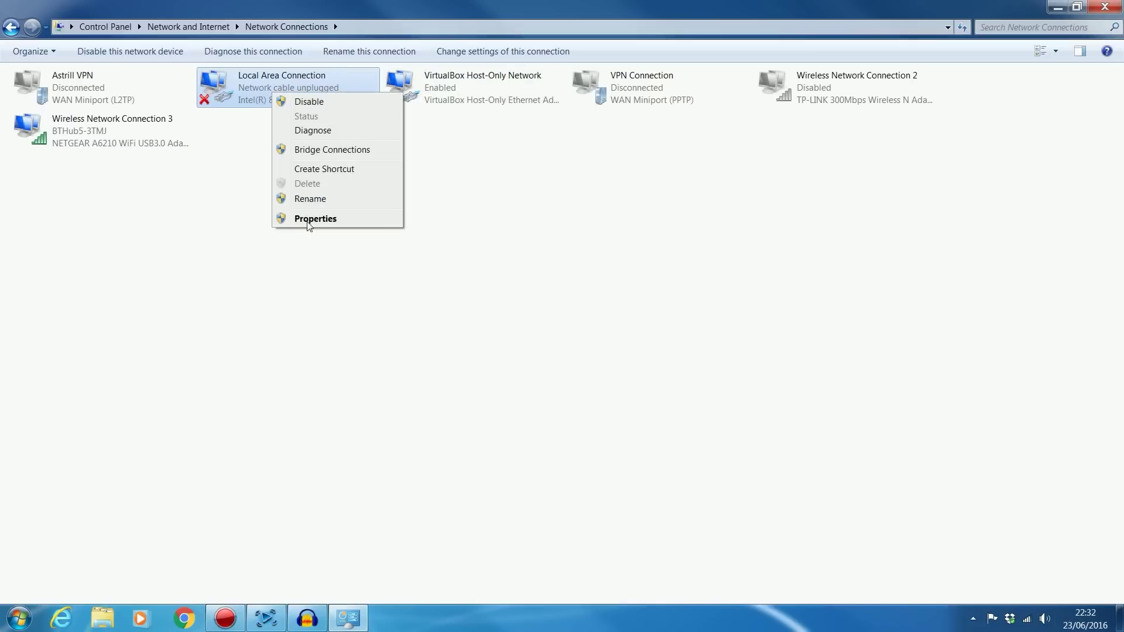
pyautogui.click(312, 202)
pyautogui.write('PS4')
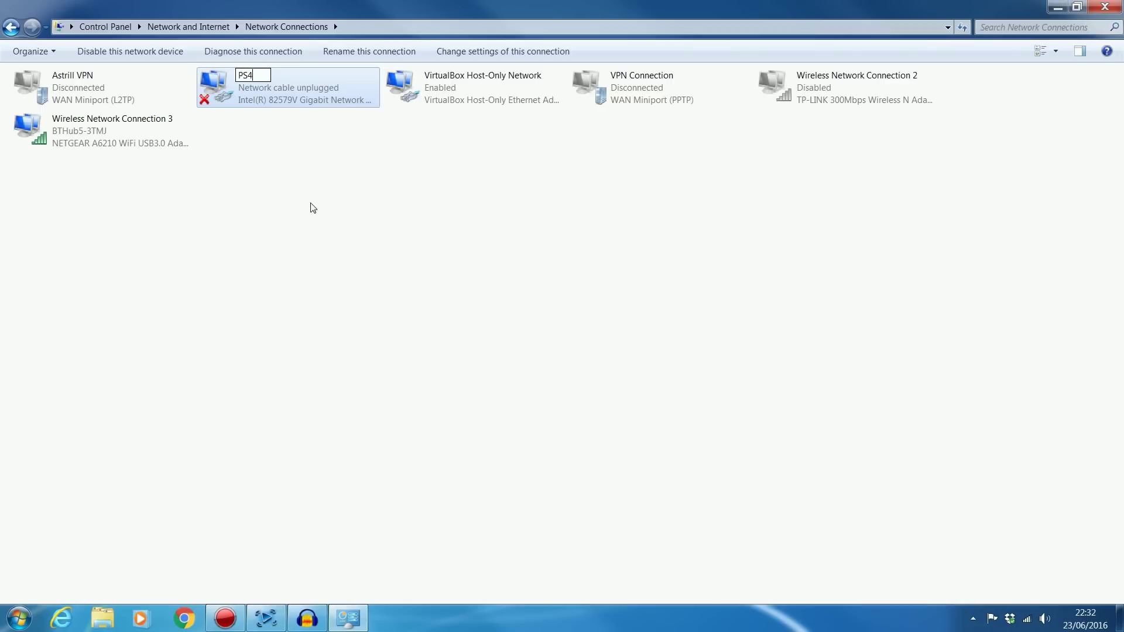
pyautogui.click(296, 199)
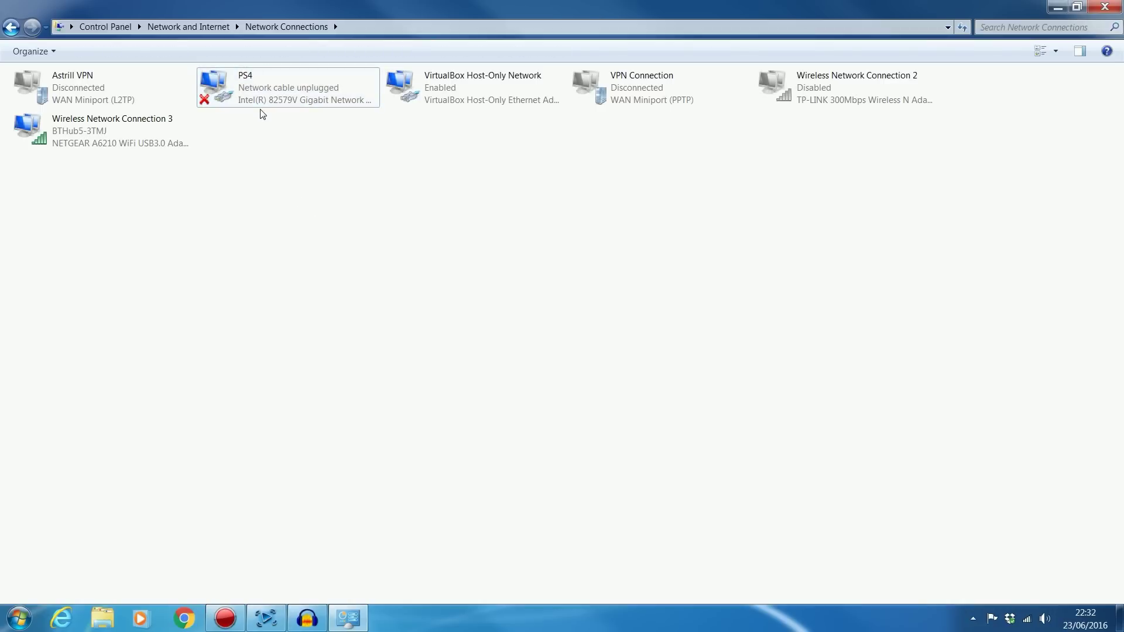
# Step: Allow other network users to connect through Wireless Network Connection 3, with PS4 as the home networking connection
pyautogui.click(146, 136)
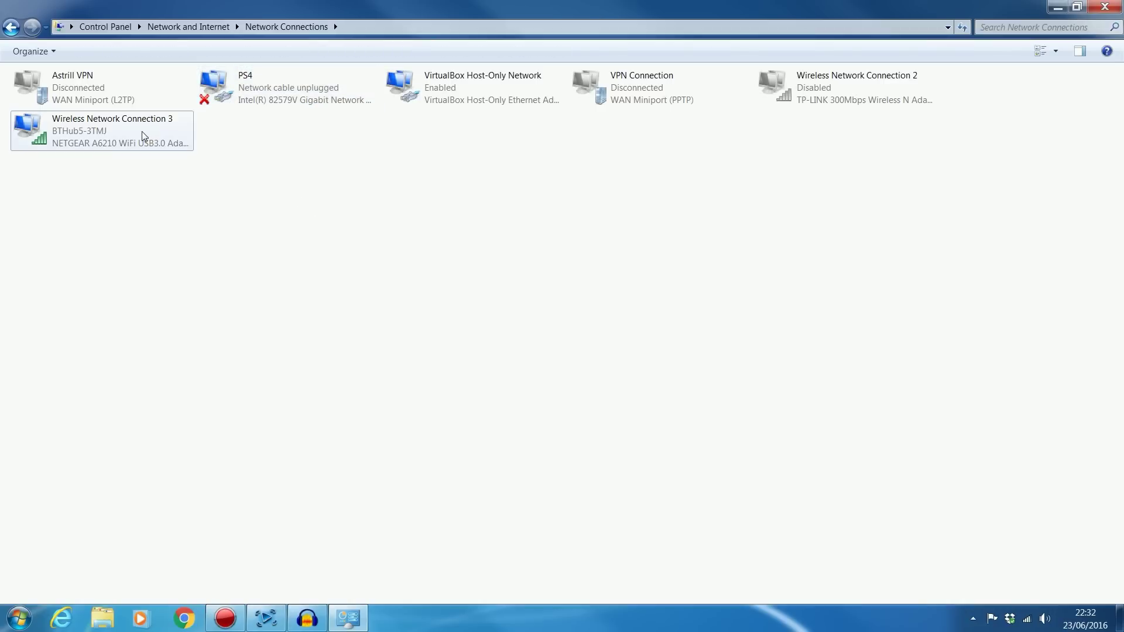
pyautogui.click(270, 92)
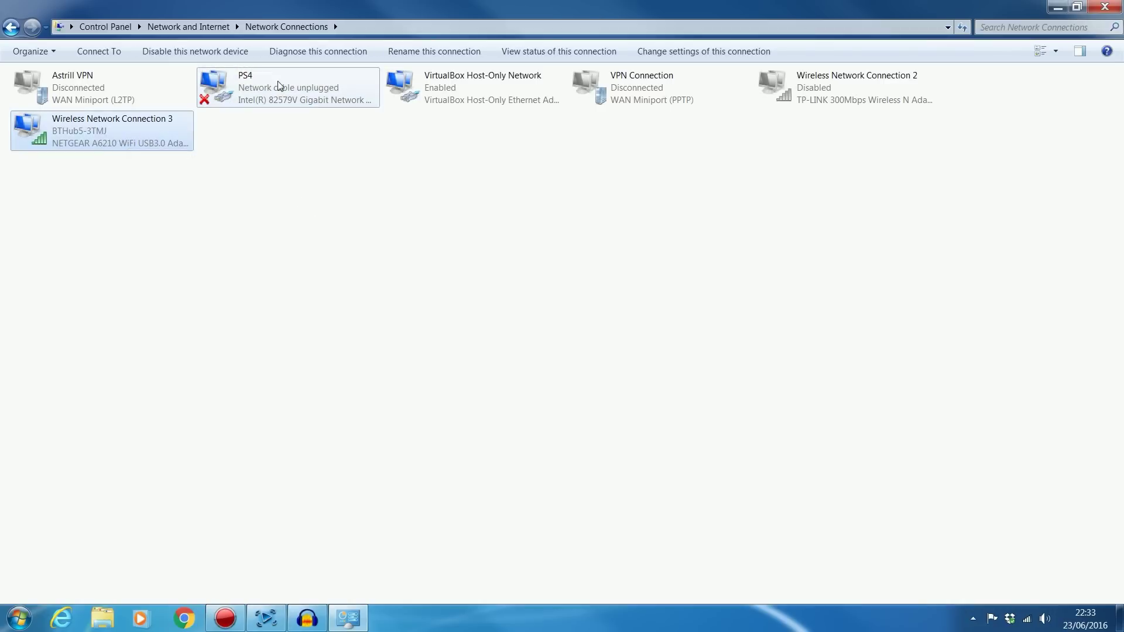
pyautogui.click(64, 124)
pyautogui.rightClick(63, 125)
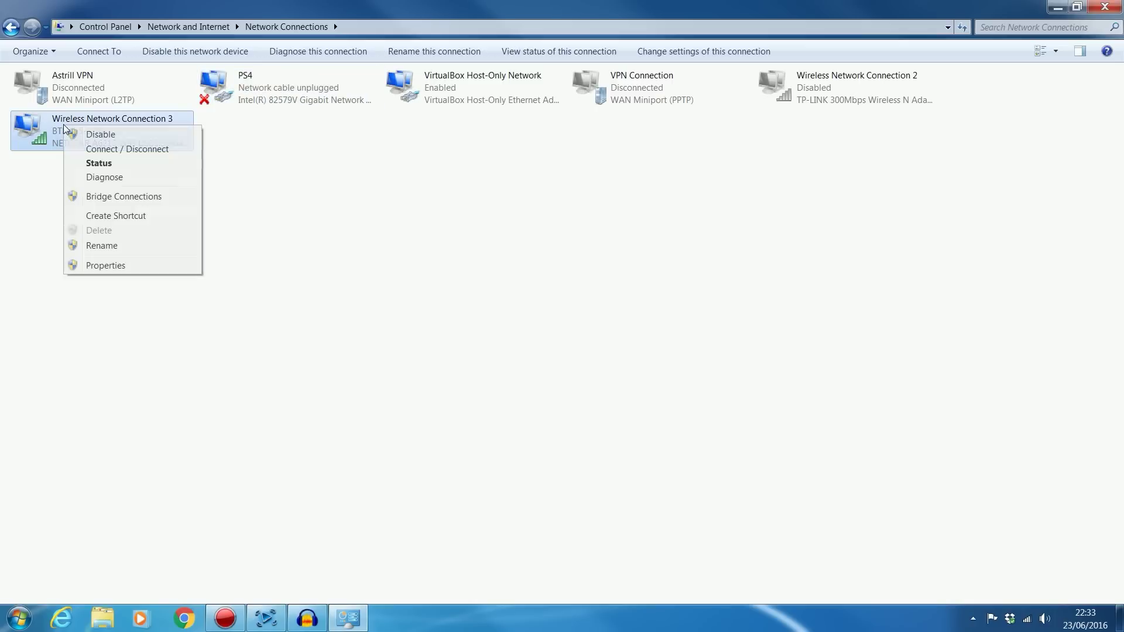
pyautogui.click(112, 265)
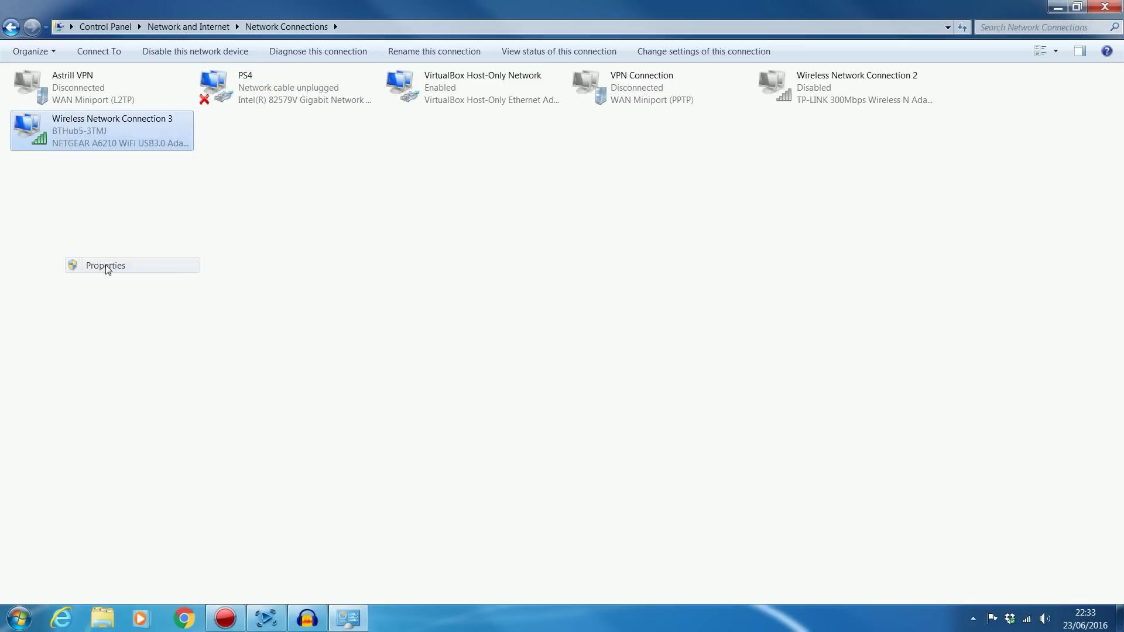
pyautogui.moveTo(152, 66); pyautogui.dragTo(393, 155)
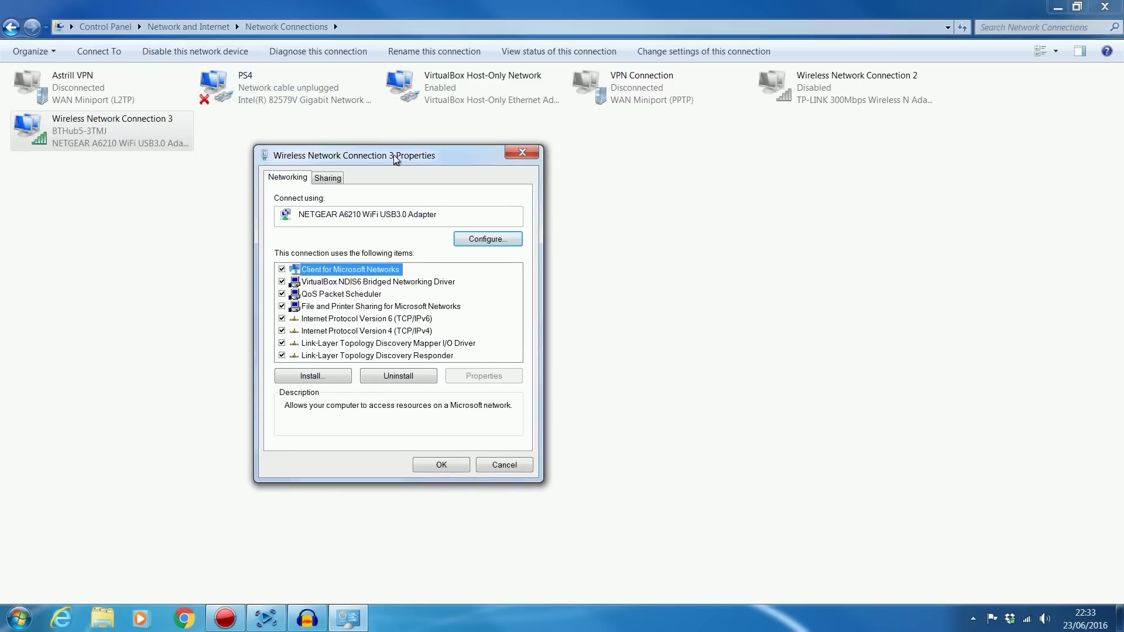
pyautogui.click(331, 178)
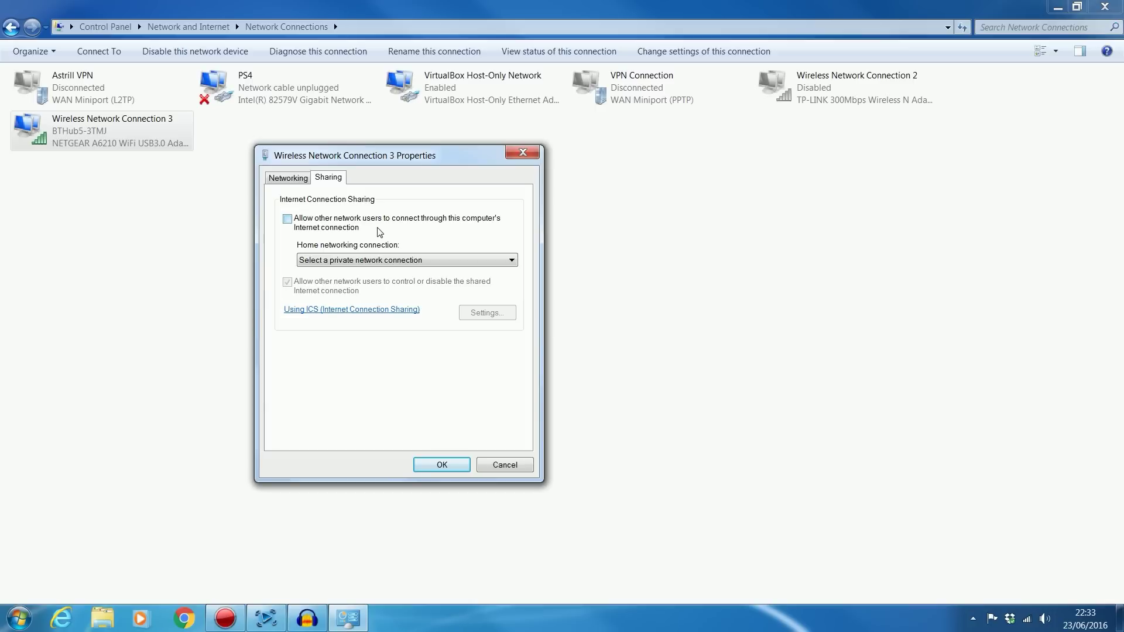
pyautogui.click(336, 228)
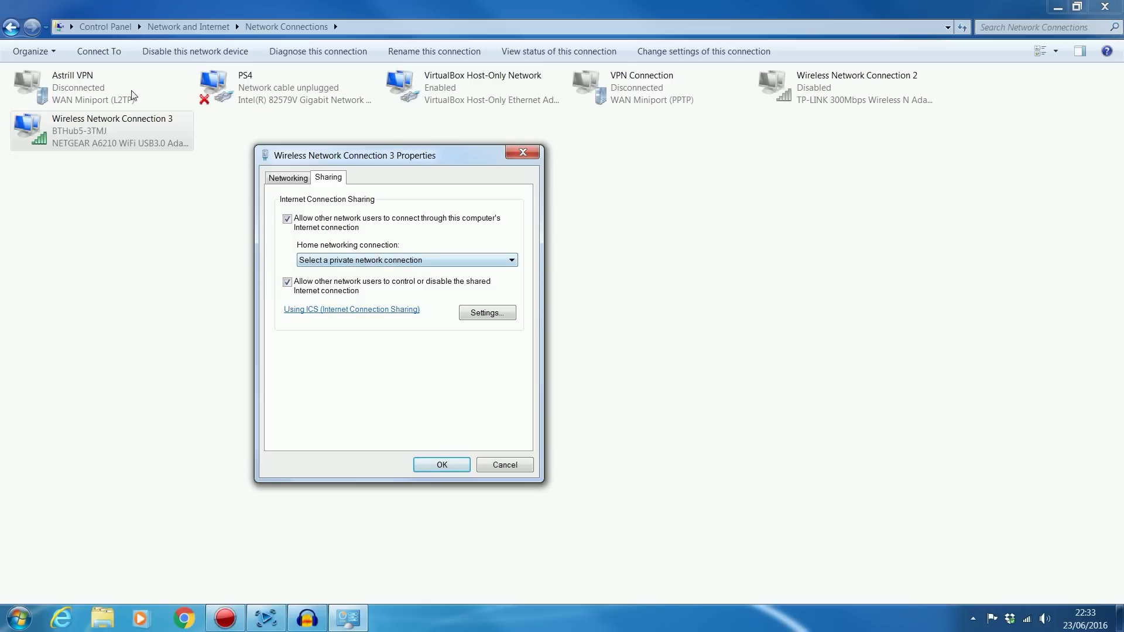
pyautogui.click(463, 258)
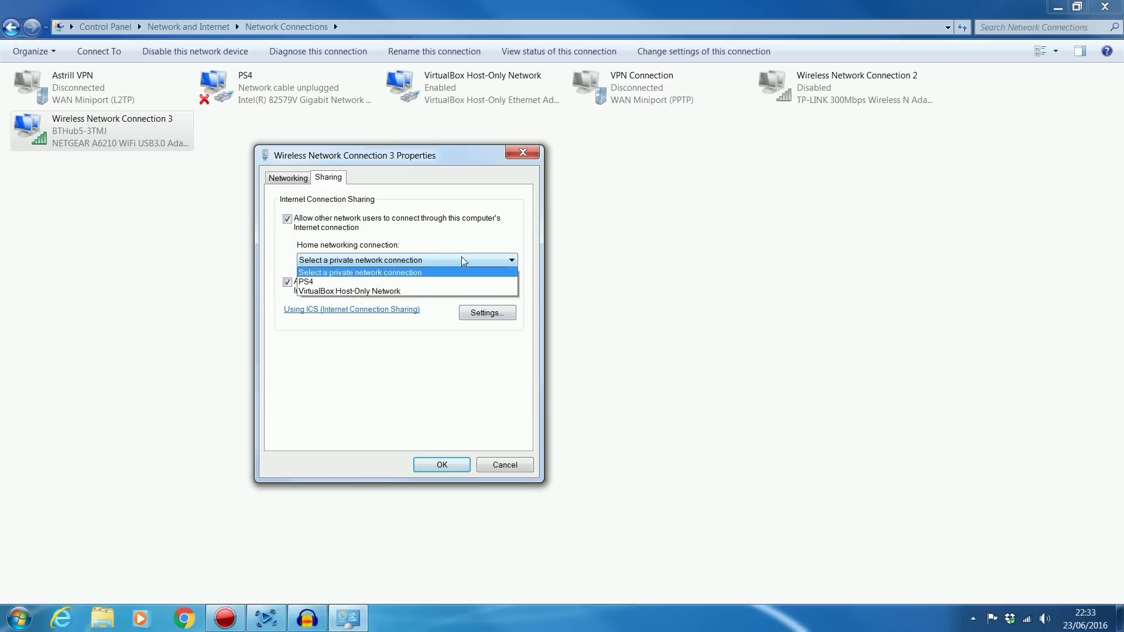
pyautogui.click(442, 283)
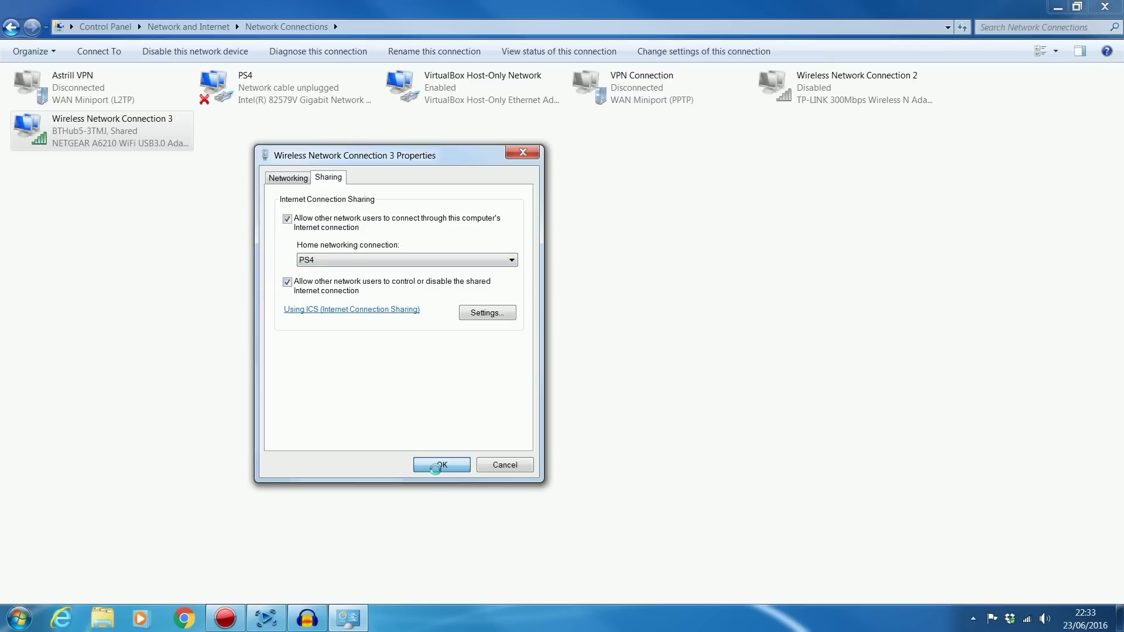
pyautogui.press('Return')
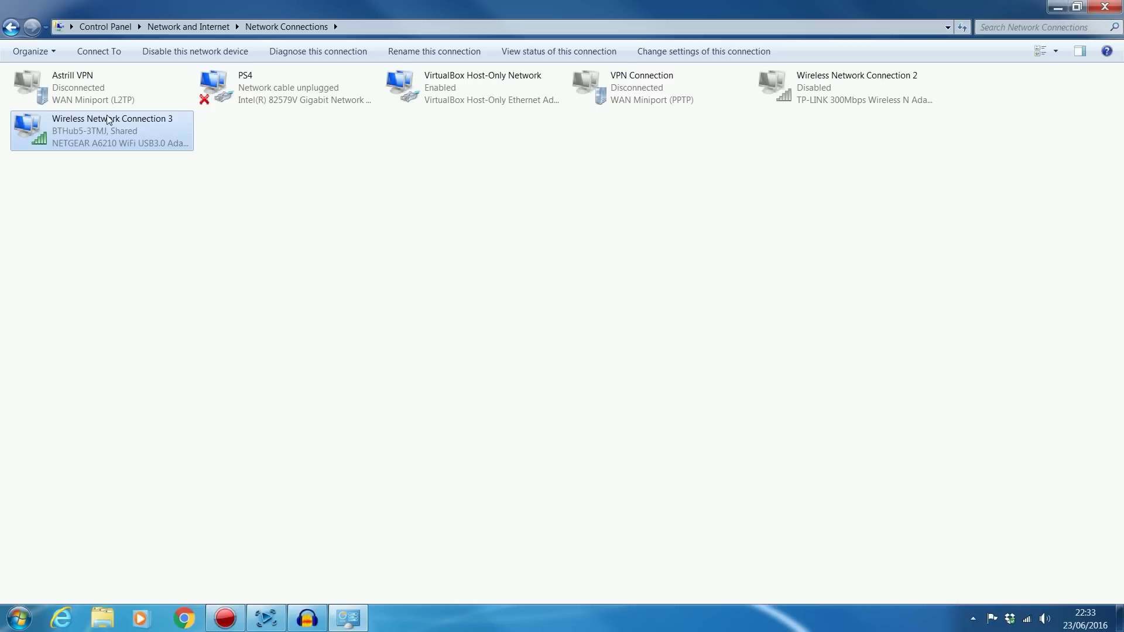
pyautogui.click(246, 89)
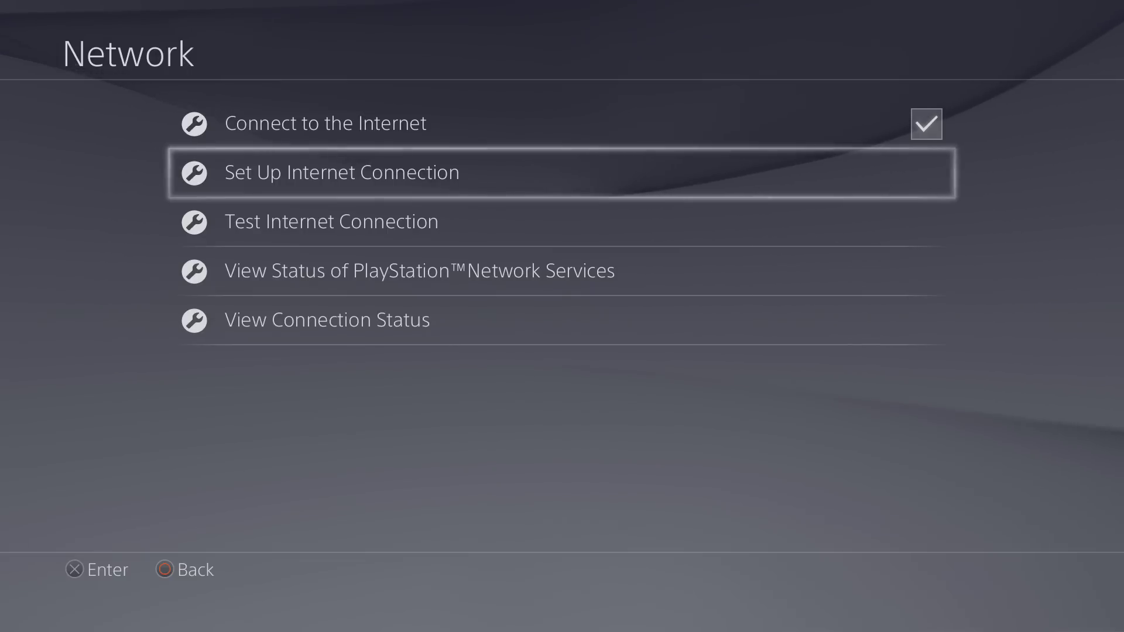
# Step: On the PS4, start a custom internet connection setup that uses a LAN cable
pyautogui.press('Return')
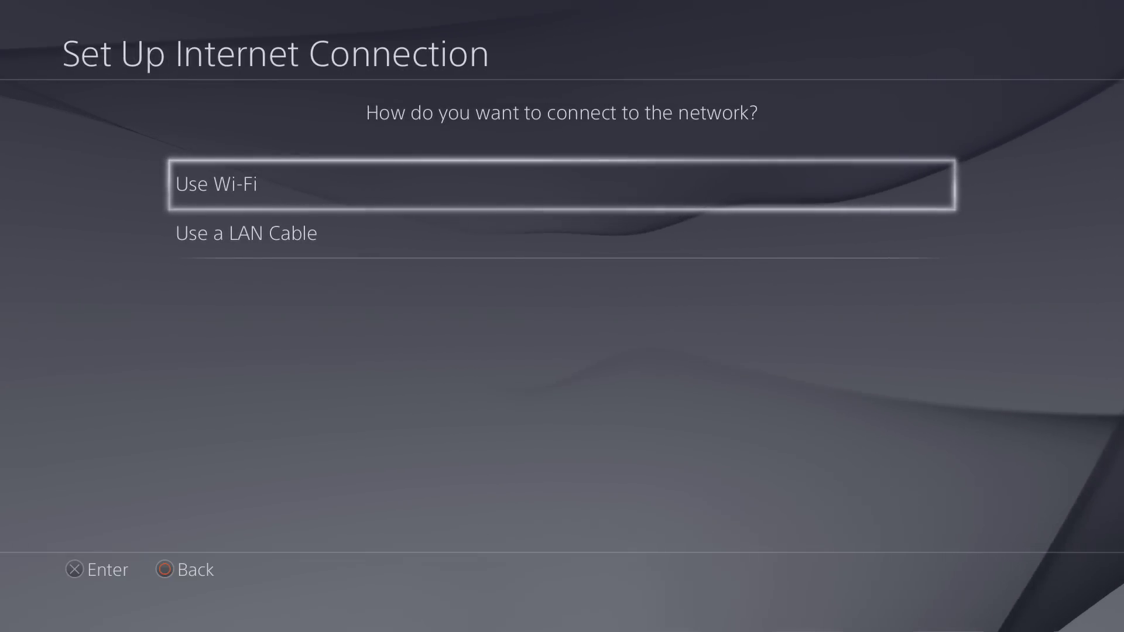
pyautogui.press('Down')
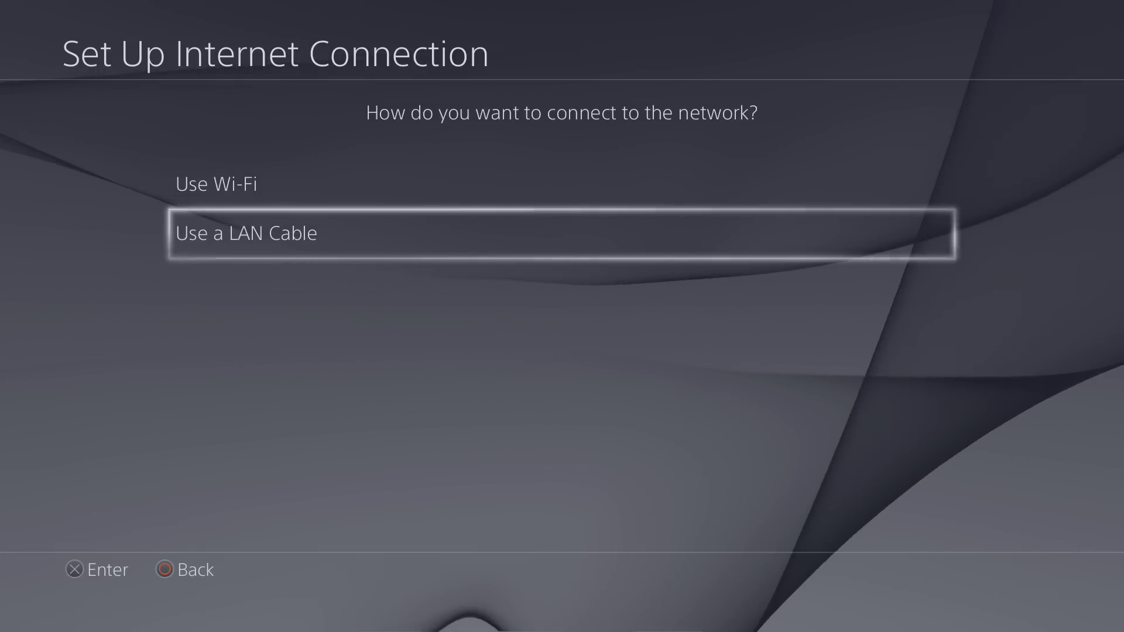
pyautogui.press('Return')
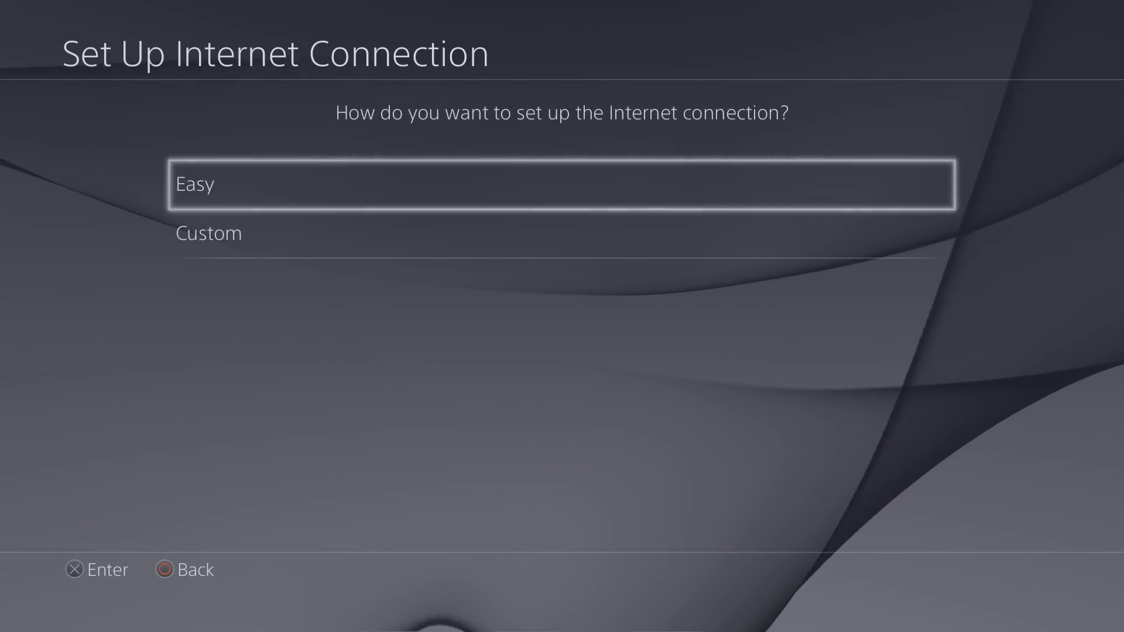
pyautogui.press('Down')
pyautogui.press('Return')
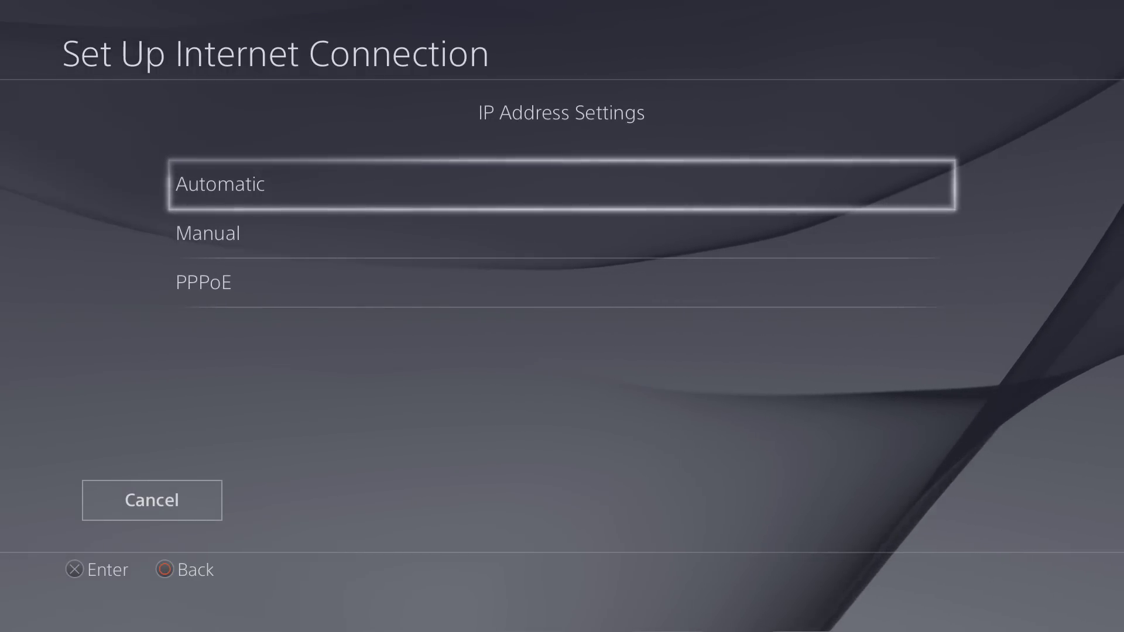
# Step: Set the IP address settings to Automatic and the DHCP host name to Do Not Specify
pyautogui.press('Down')
pyautogui.press('Up')
pyautogui.press('Down')
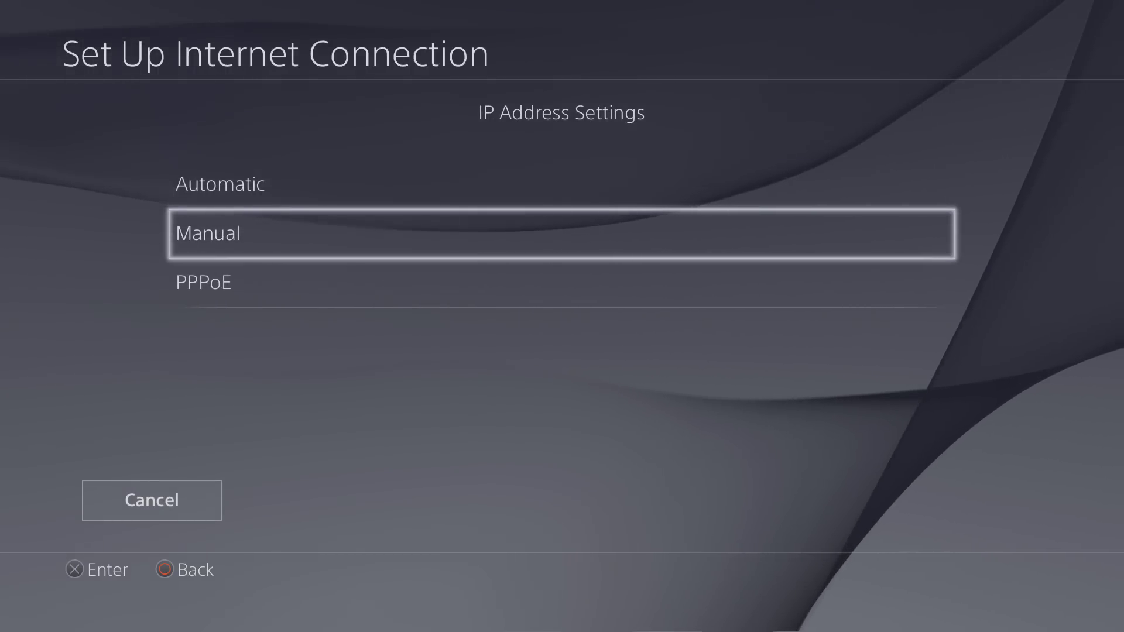
pyautogui.press('Down')
pyautogui.press('Up')
pyautogui.press('Up')
pyautogui.press('Return')
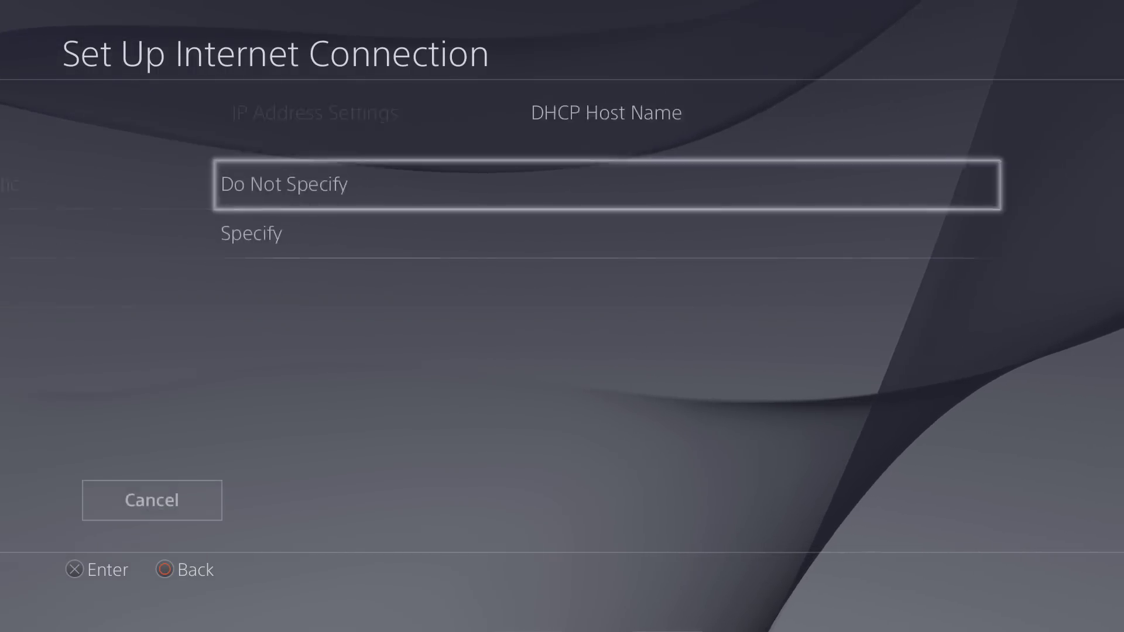
pyautogui.press('Return')
# Step: Set DNS to Manual and accept 8.8.8.8 as primary and 8.8.4.4 as secondary DNS
pyautogui.press('Down')
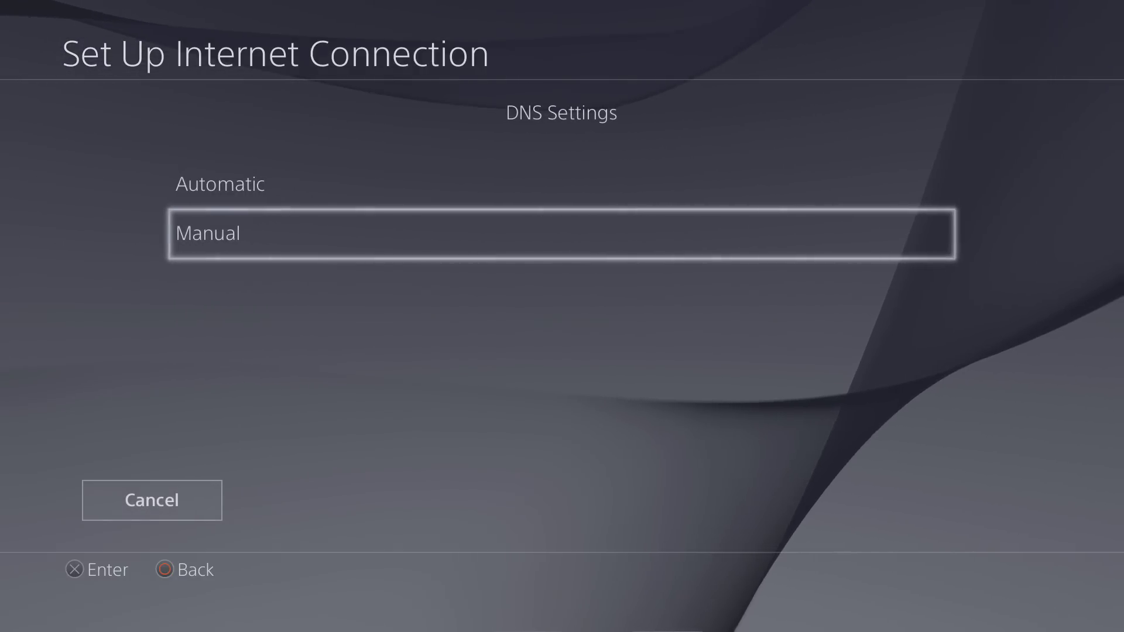
pyautogui.press('Return')
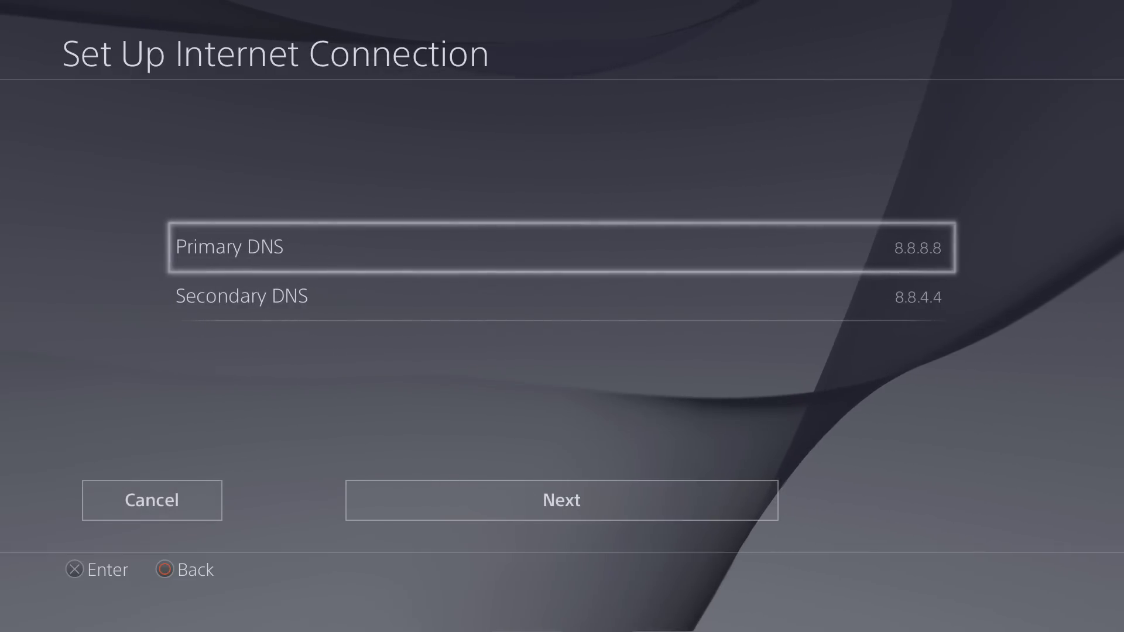
pyautogui.press('Return')
pyautogui.press('Escape')
pyautogui.press('Down')
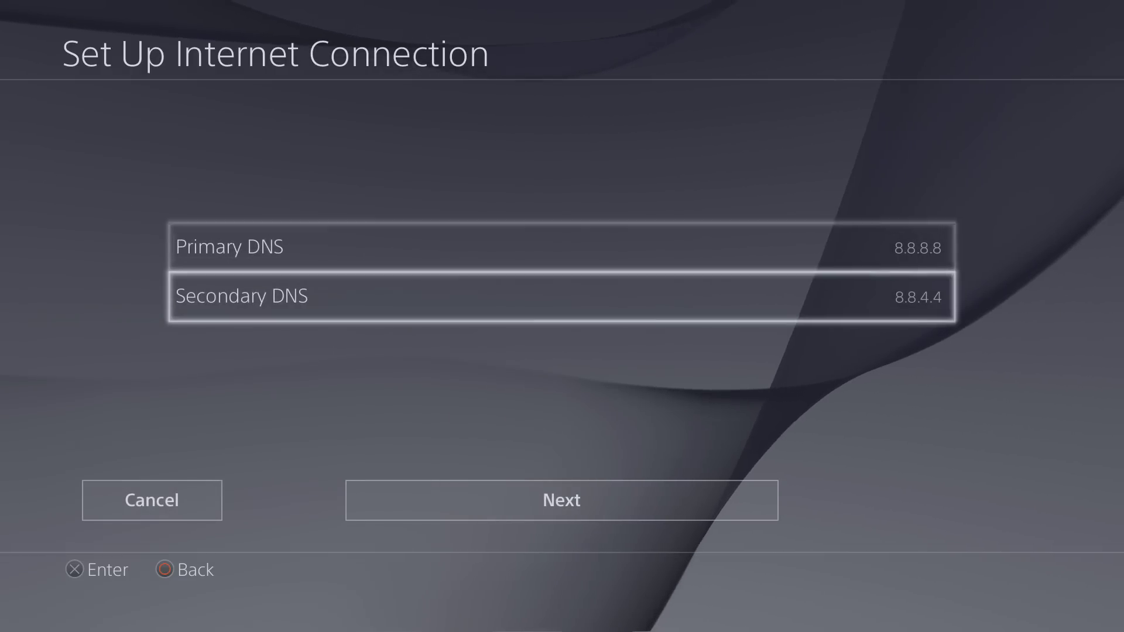
pyautogui.press('Up')
pyautogui.press('Down')
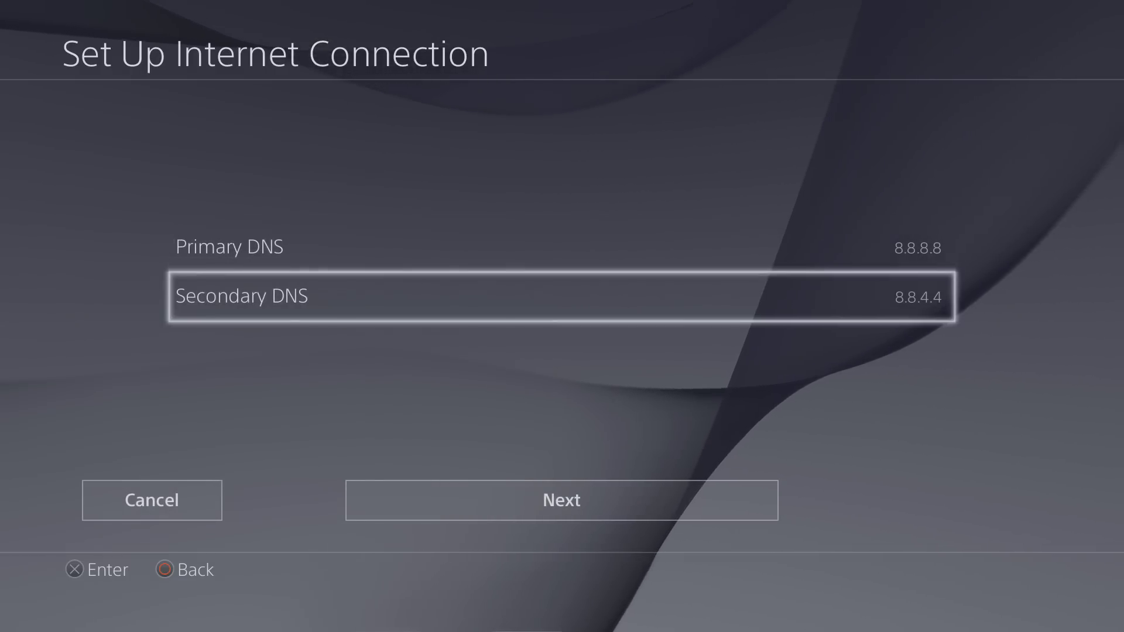
pyautogui.press('Up')
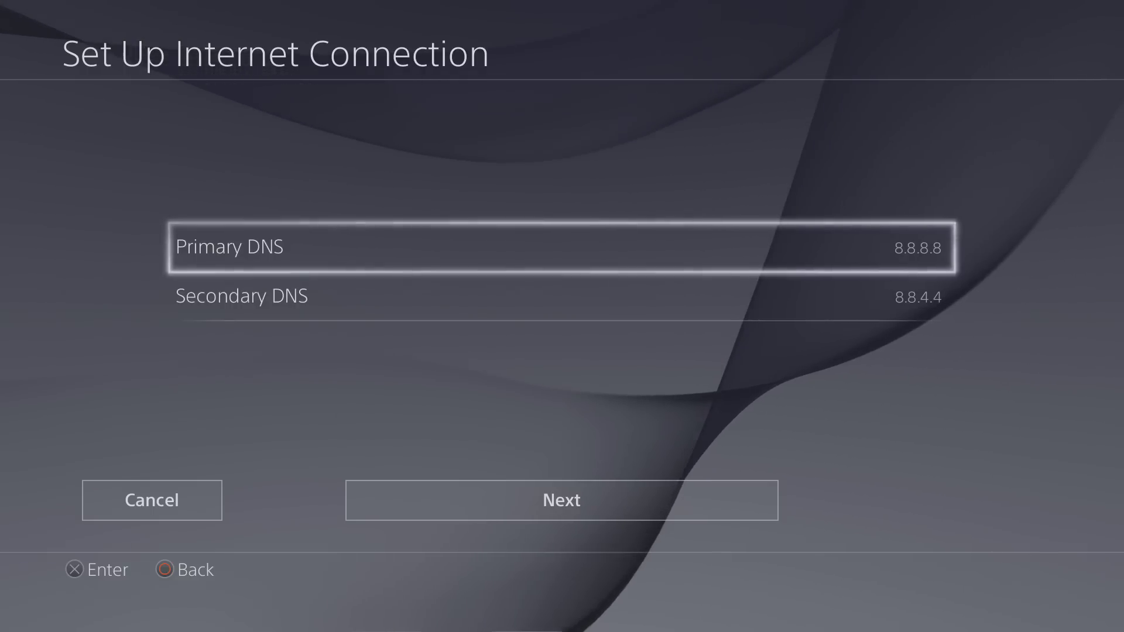
pyautogui.press('Down')
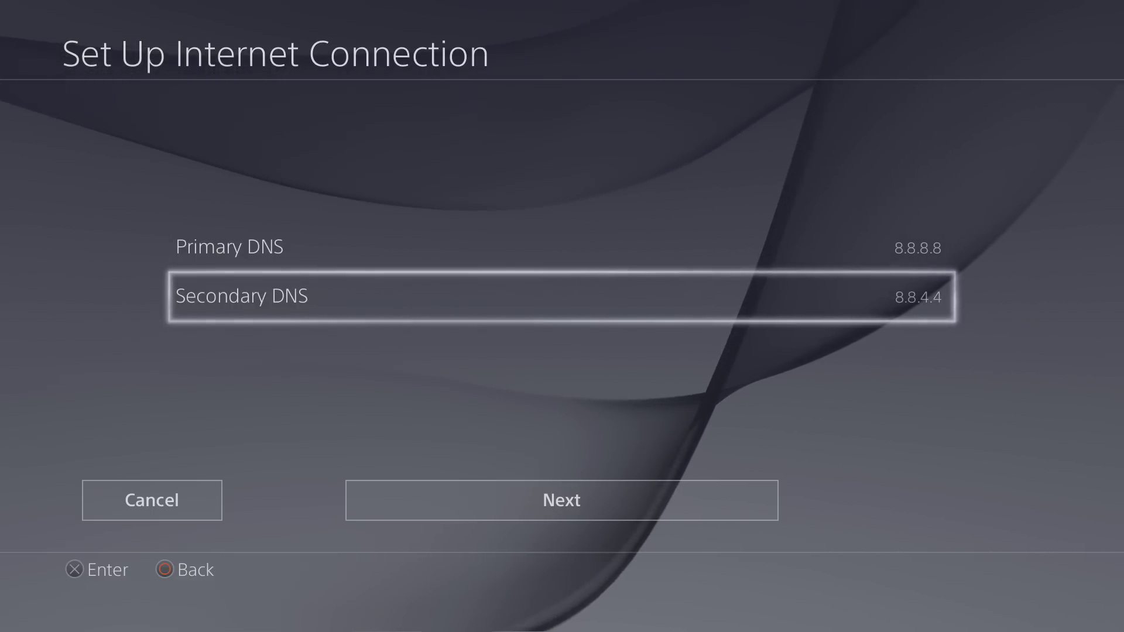
pyautogui.press('Down')
pyautogui.press('Return')
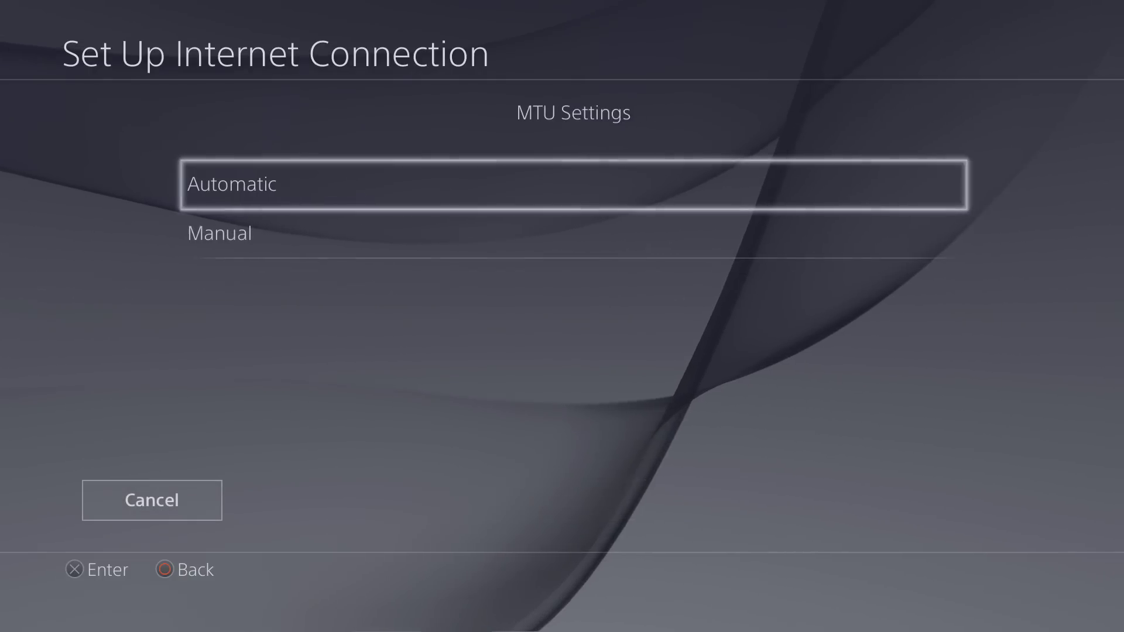
# Step: Complete the setup with MTU on Automatic and Proxy Server on Do Not Use, and test the internet connection
pyautogui.press('Return')
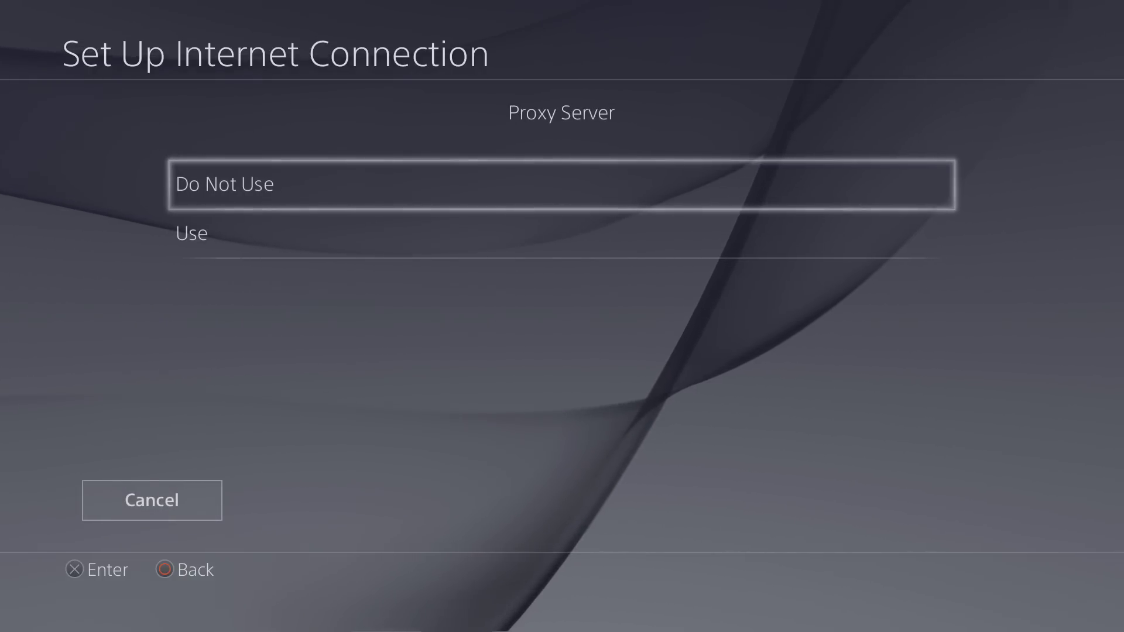
pyautogui.press('Return')
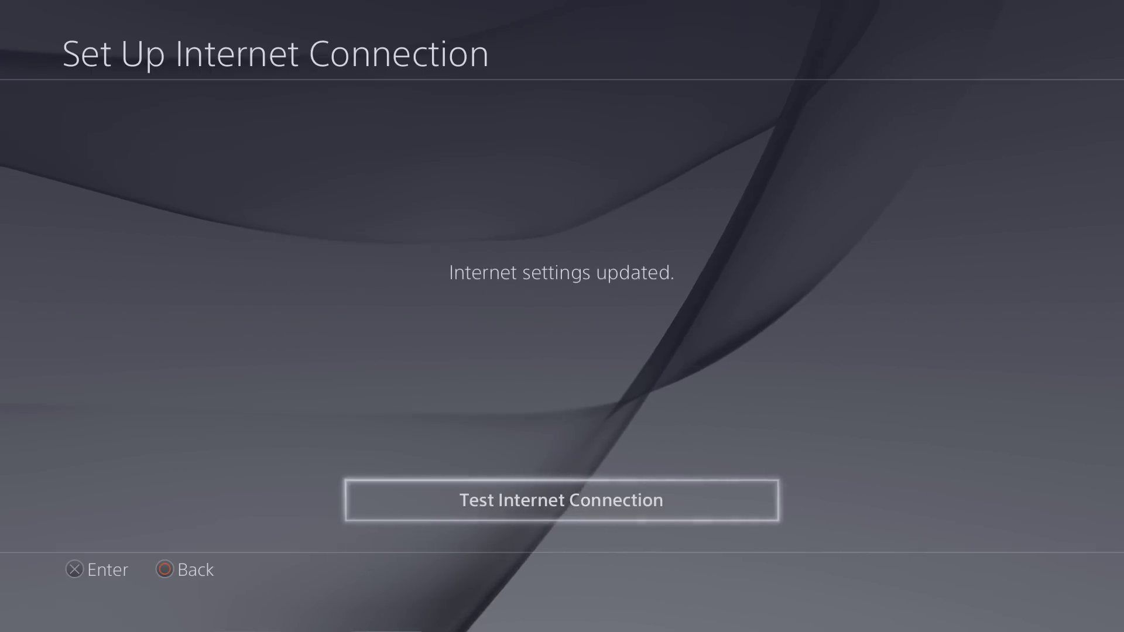
pyautogui.press('Return')
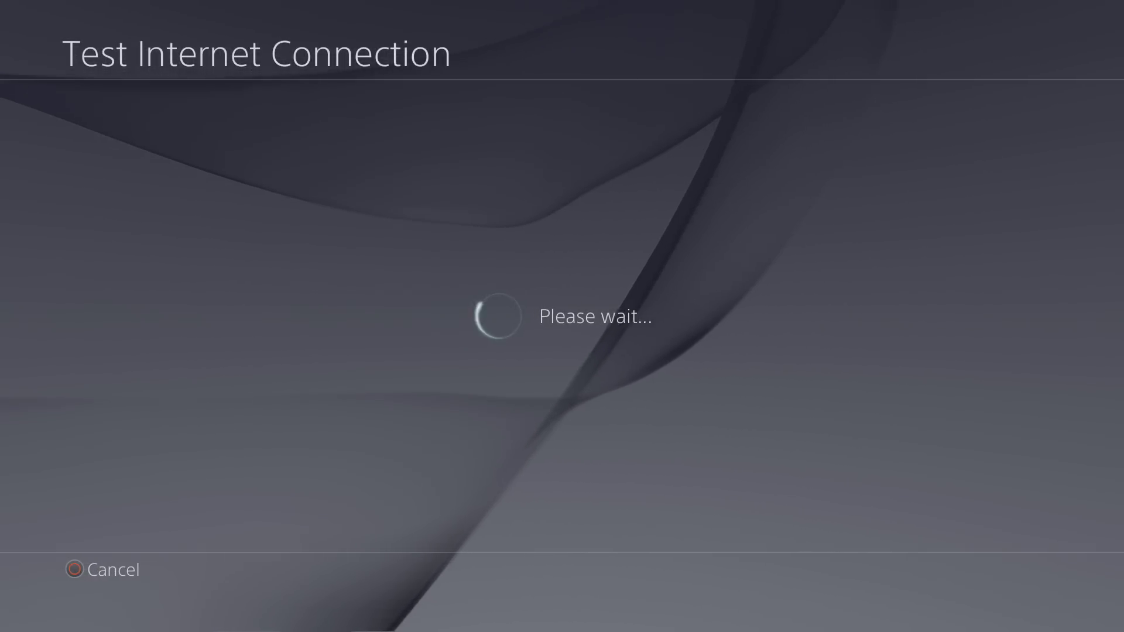